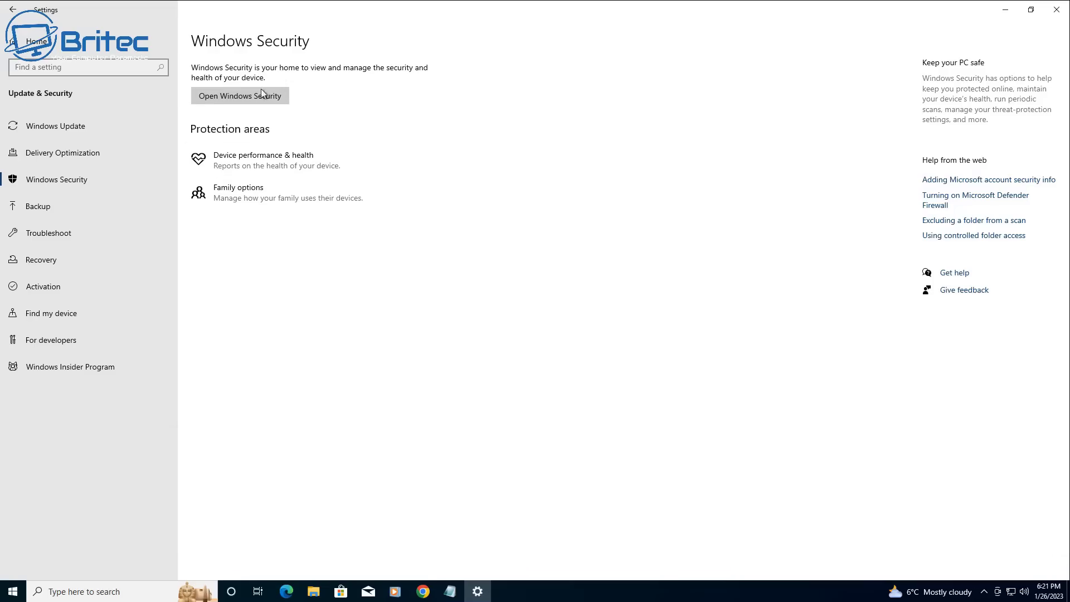
# Step: Open Windows Security, review Family options and Device performance & health, then close it
pyautogui.click(250, 106)
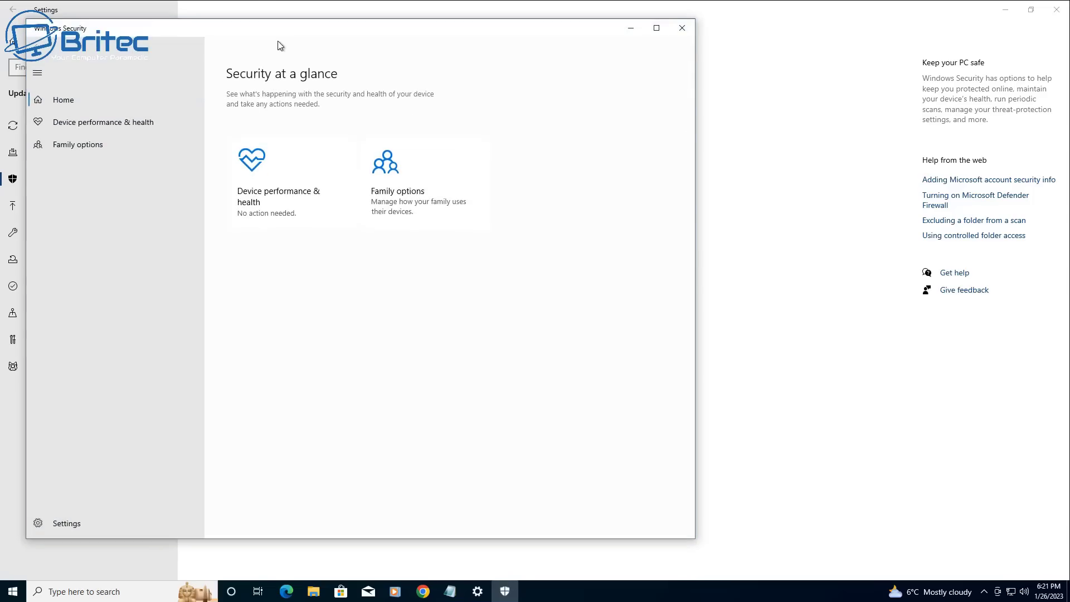
pyautogui.moveTo(281, 37); pyautogui.dragTo(433, 40)
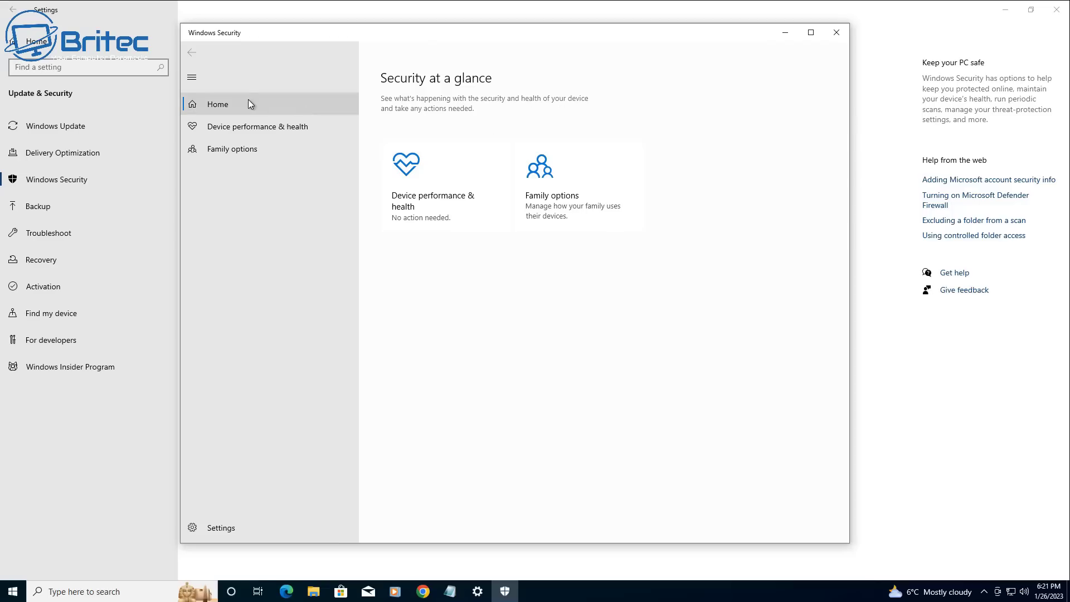
pyautogui.click(235, 151)
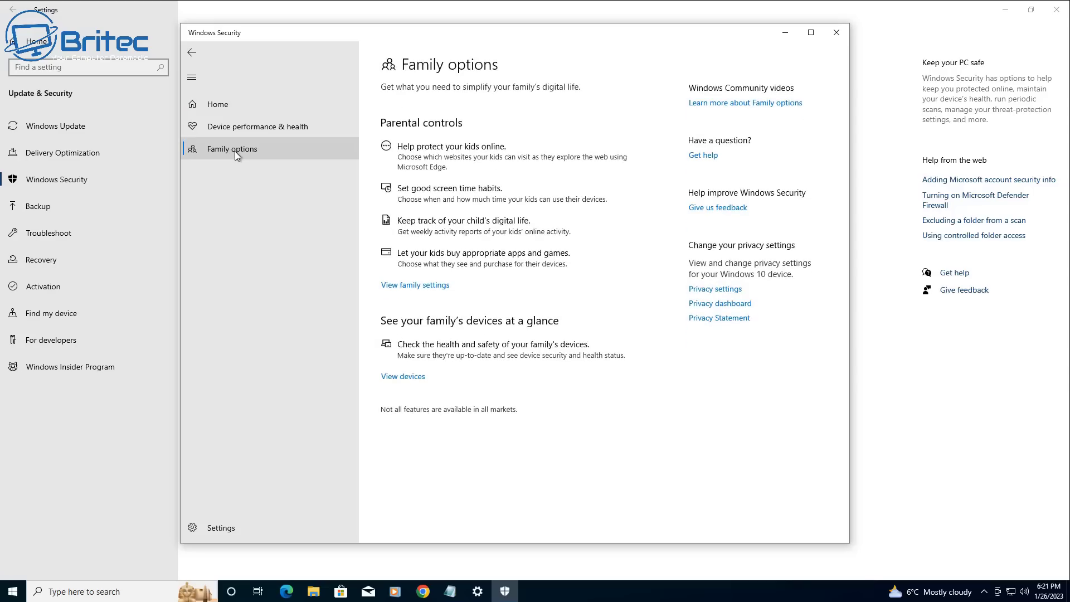
pyautogui.click(236, 126)
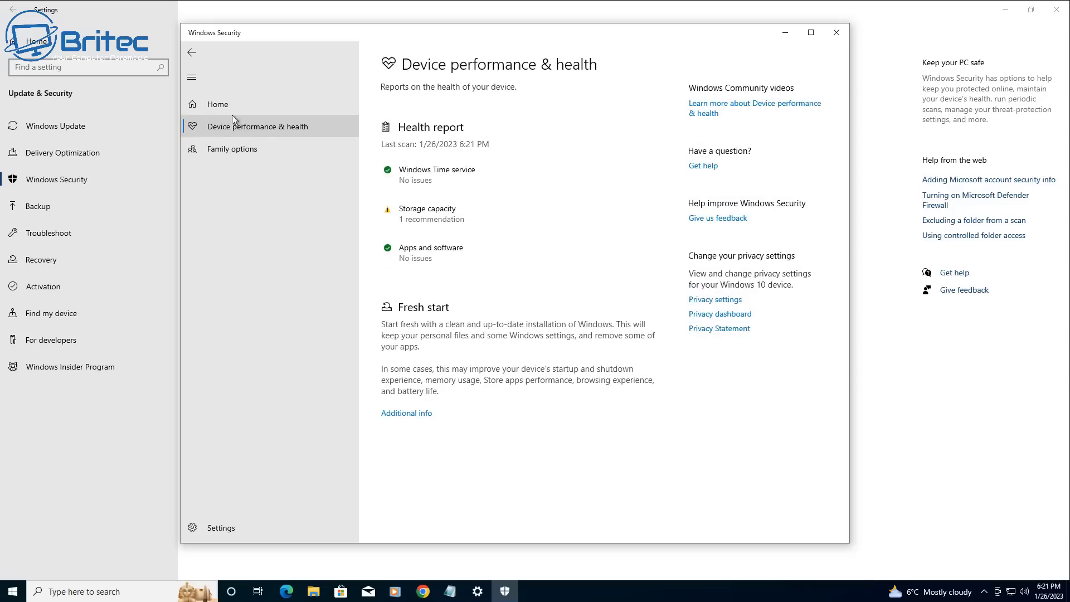
pyautogui.click(227, 105)
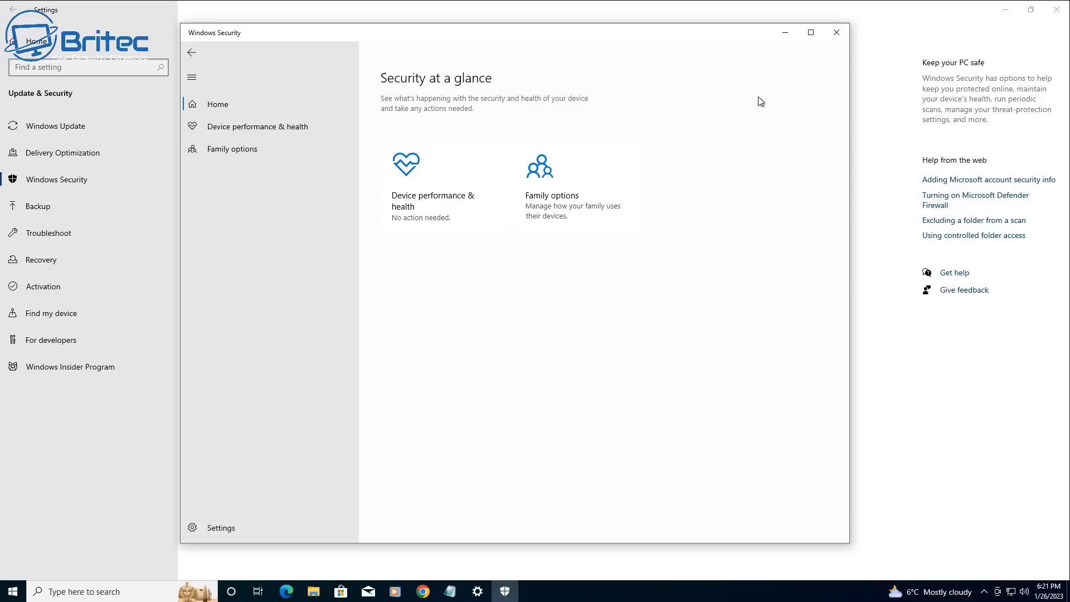
pyautogui.click(832, 35)
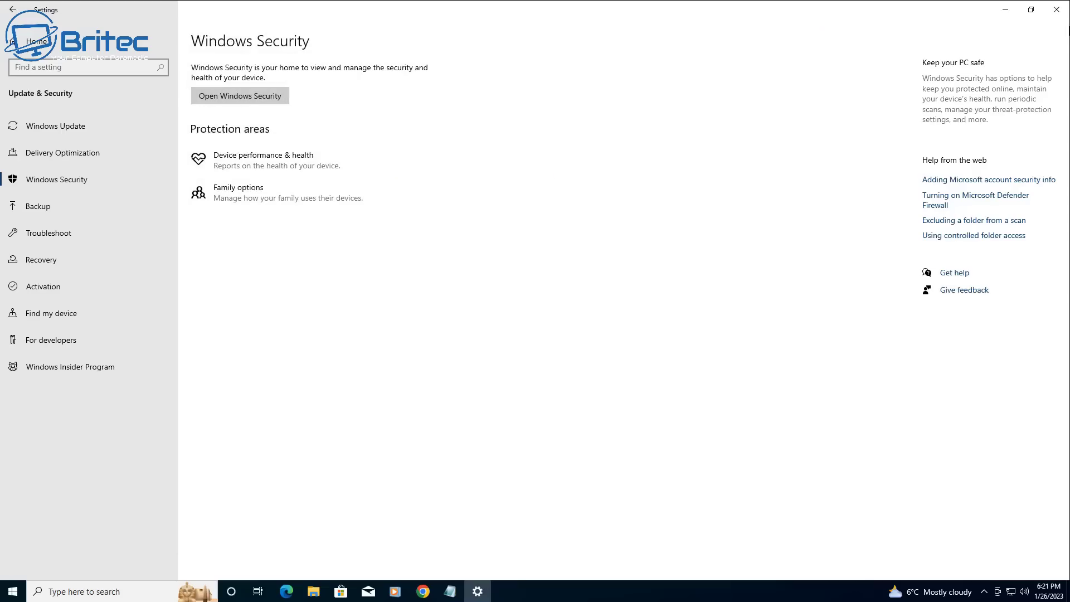
pyautogui.click(1057, 9)
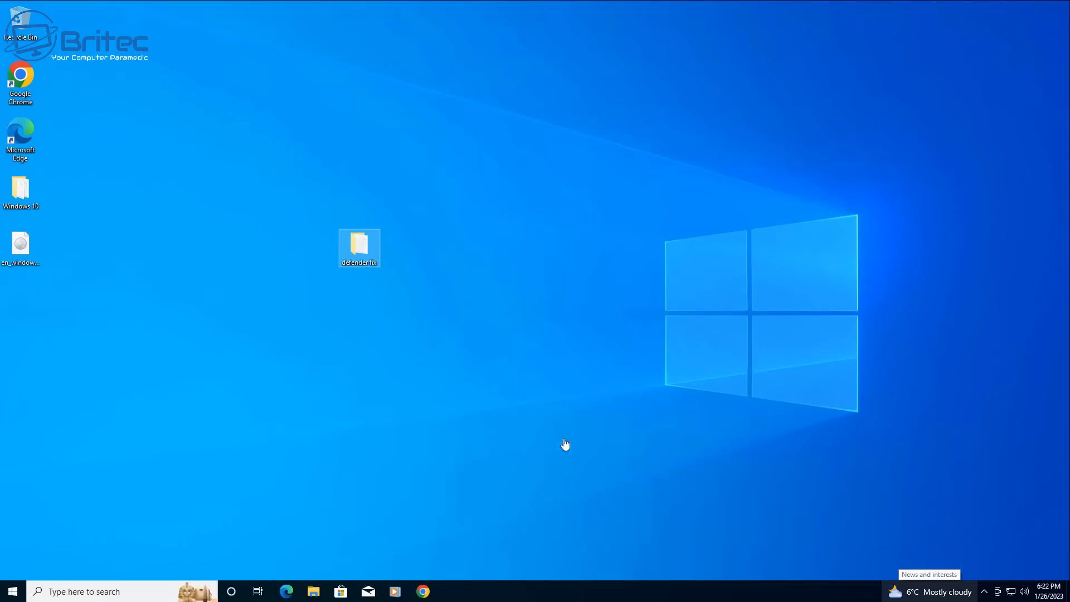
pyautogui.doubleClick(361, 246)
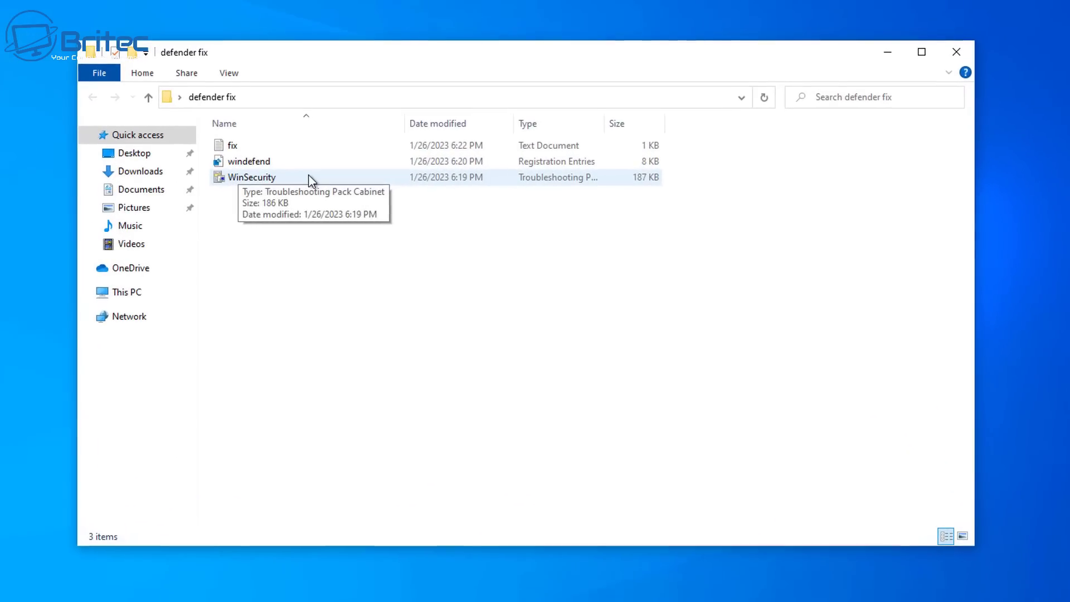
pyautogui.click(254, 146)
pyautogui.click(877, 53)
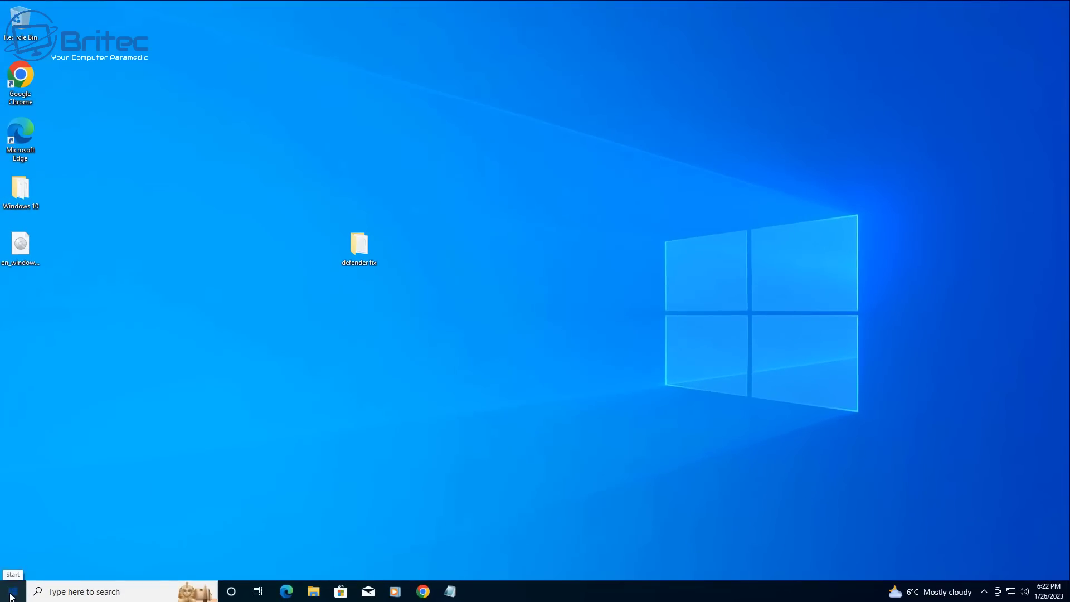
# Step: Open an admin PowerShell and set the execution policy to Unrestricted, answering A for all
pyautogui.rightClick(11, 595)
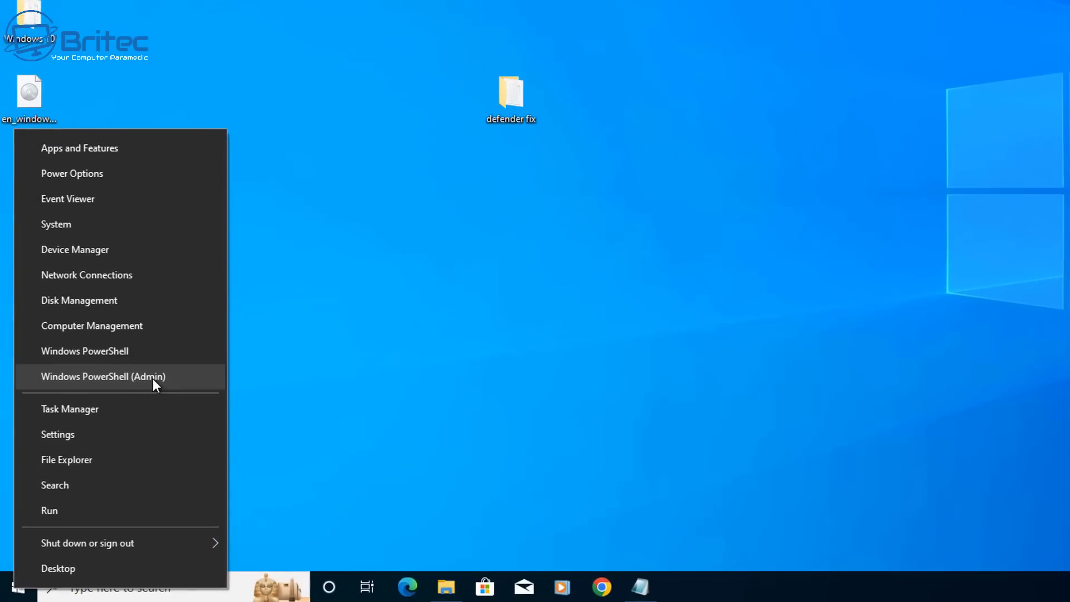
pyautogui.click(152, 378)
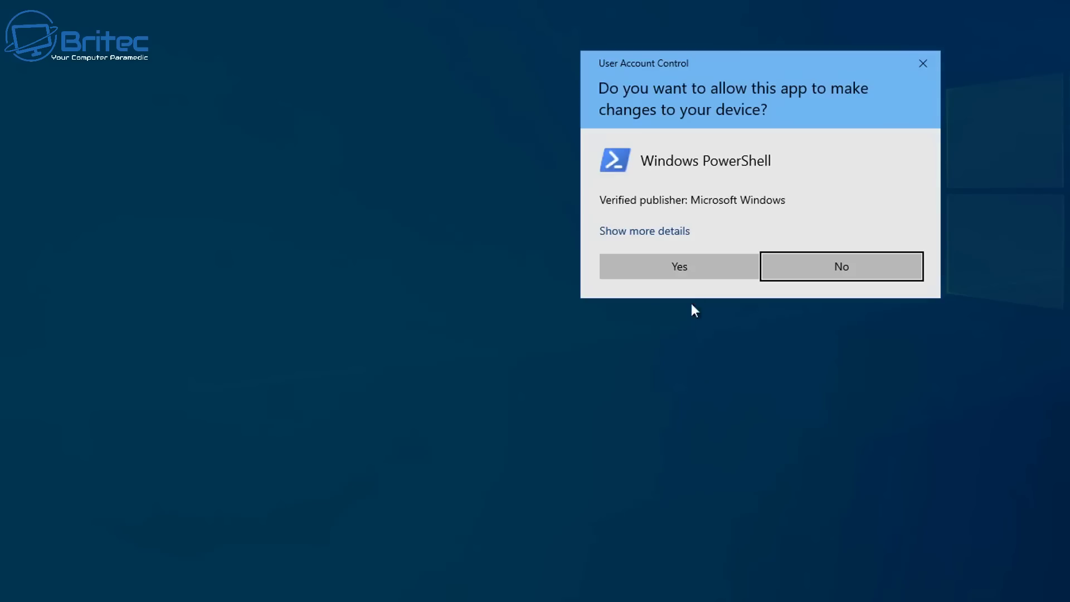
pyautogui.click(702, 272)
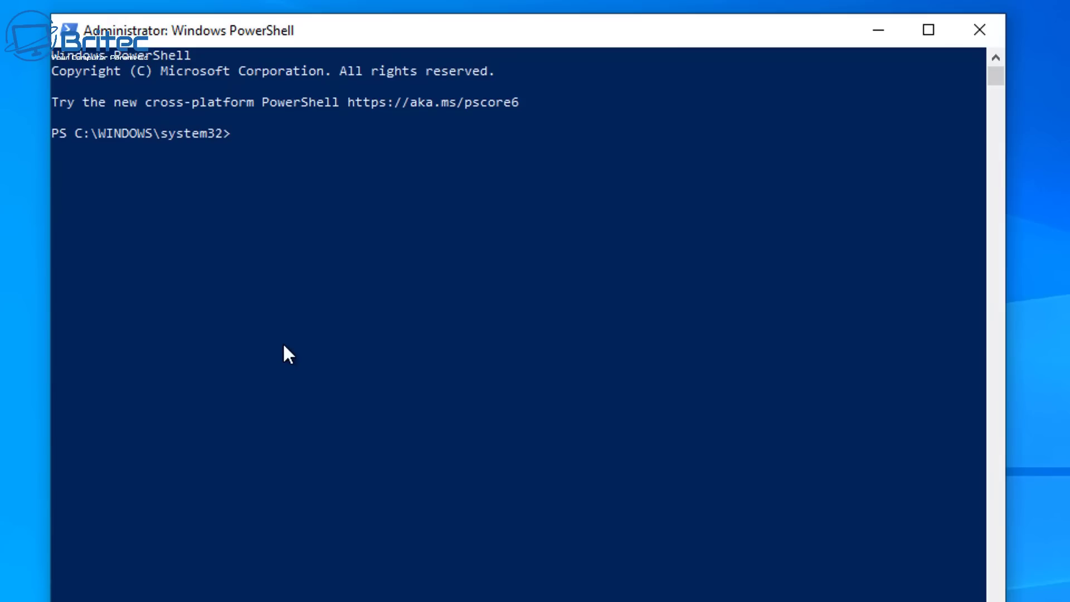
pyautogui.rightClick(284, 345)
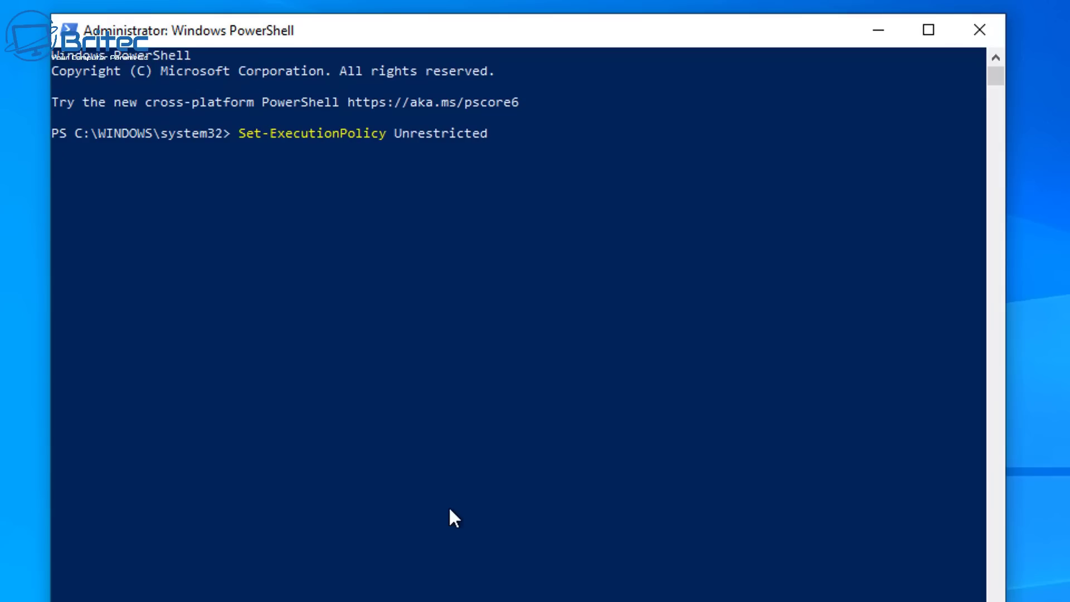
pyautogui.press('Return')
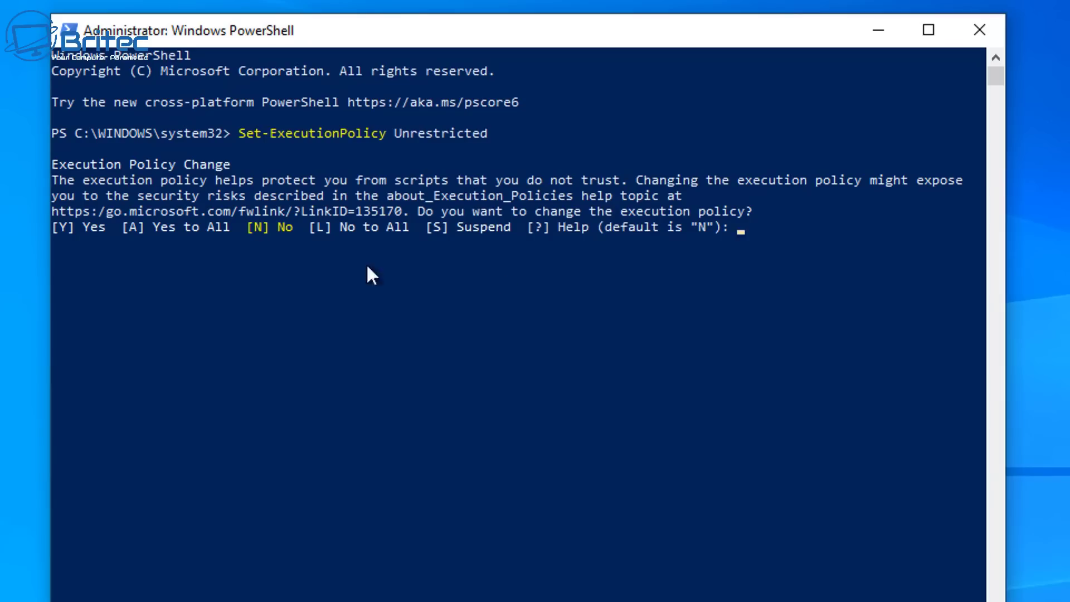
pyautogui.write('a')
pyautogui.press('Return')
# Step: Re-register all app packages for all users, then set the execution policy back to Restricted
pyautogui.rightClick(266, 323)
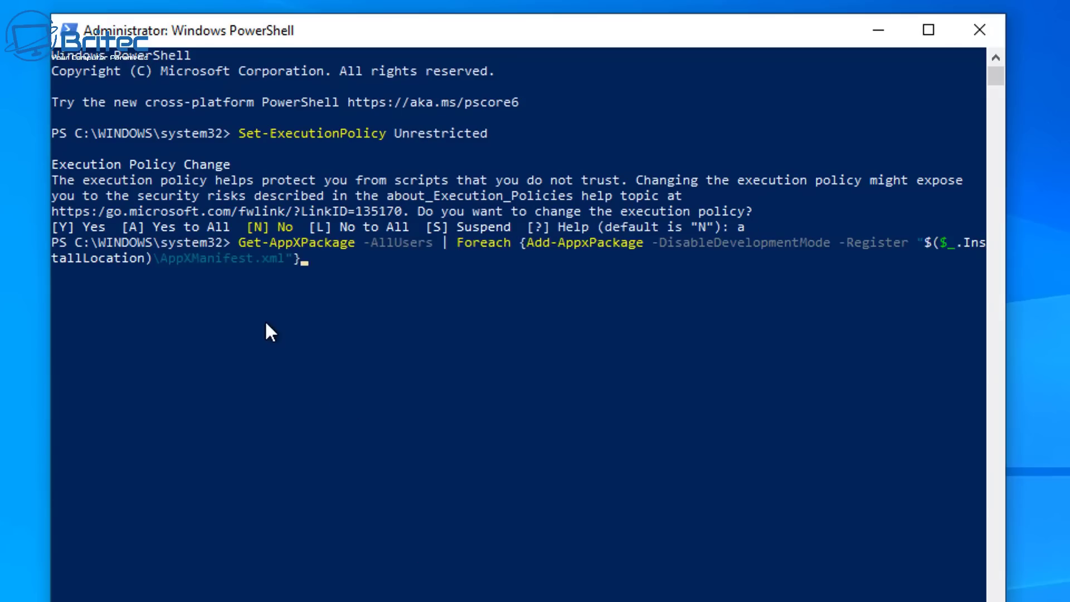
pyautogui.press('Return')
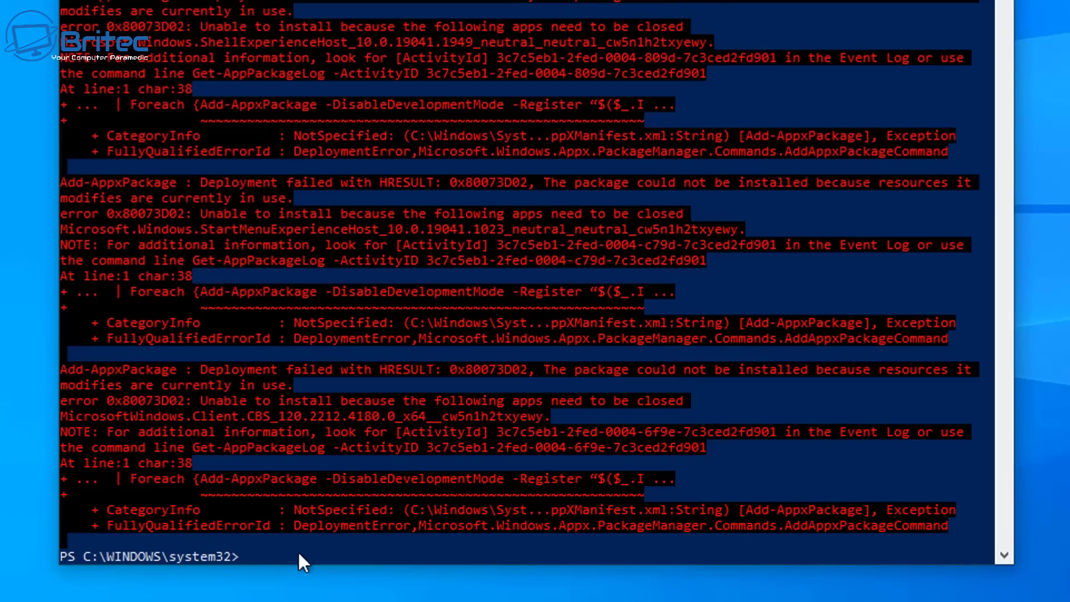
pyautogui.write('Set-ExecutionPolicy Restricted')
pyautogui.press('Return')
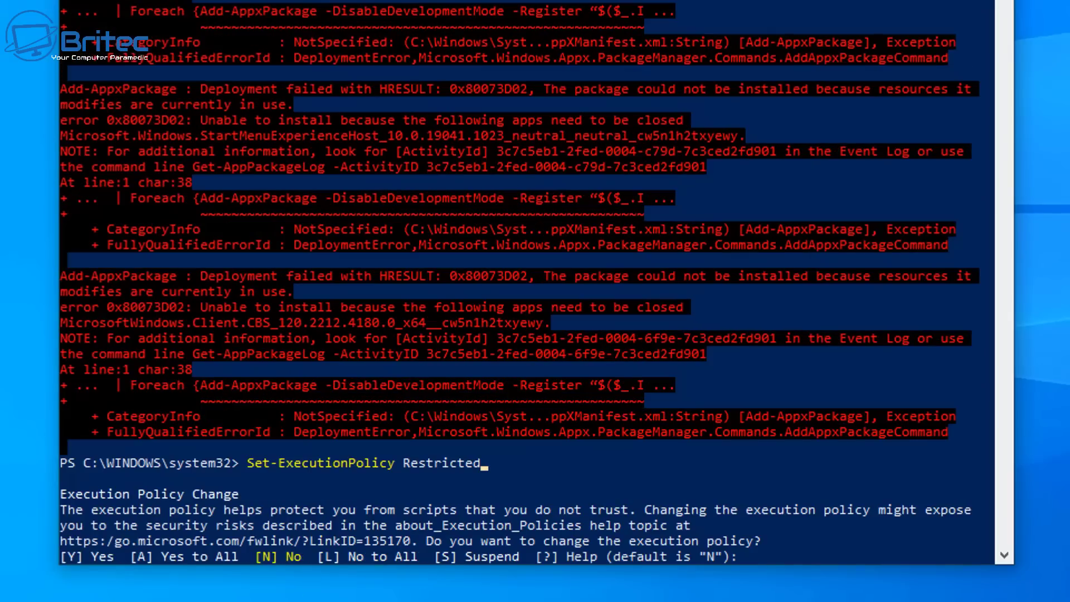
pyautogui.write('a')
pyautogui.press('Return')
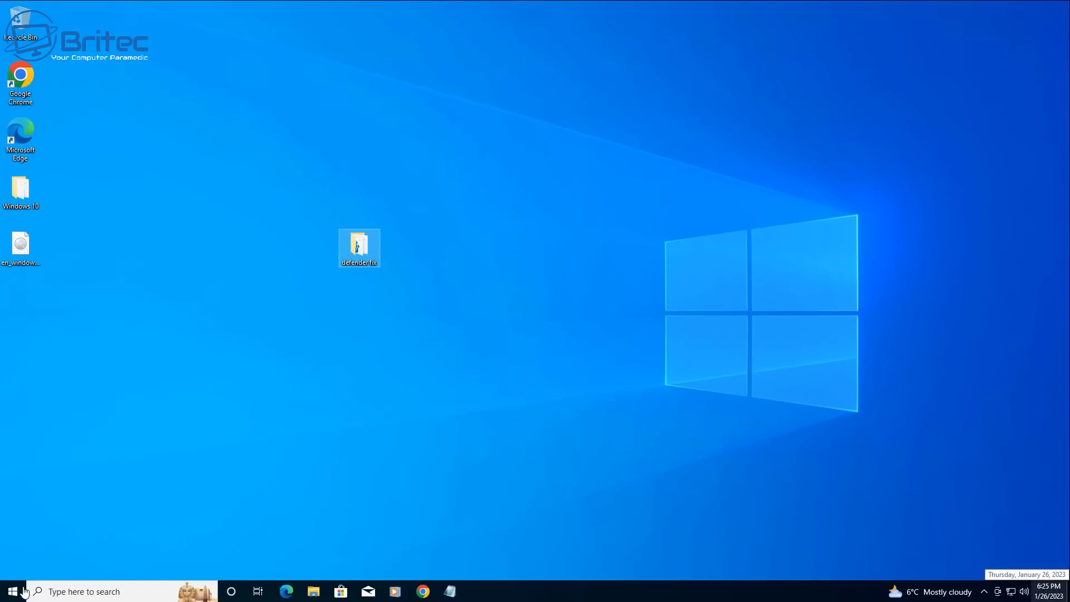
# Step: Restart the computer from Start > Power > Restart
pyautogui.click(19, 591)
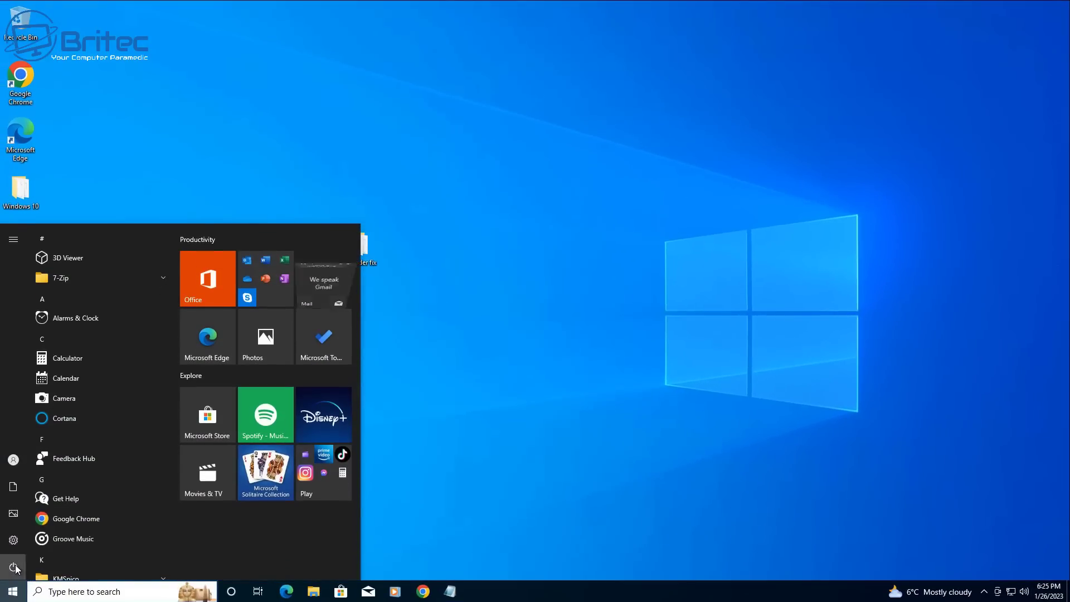
pyautogui.click(13, 567)
pyautogui.click(36, 544)
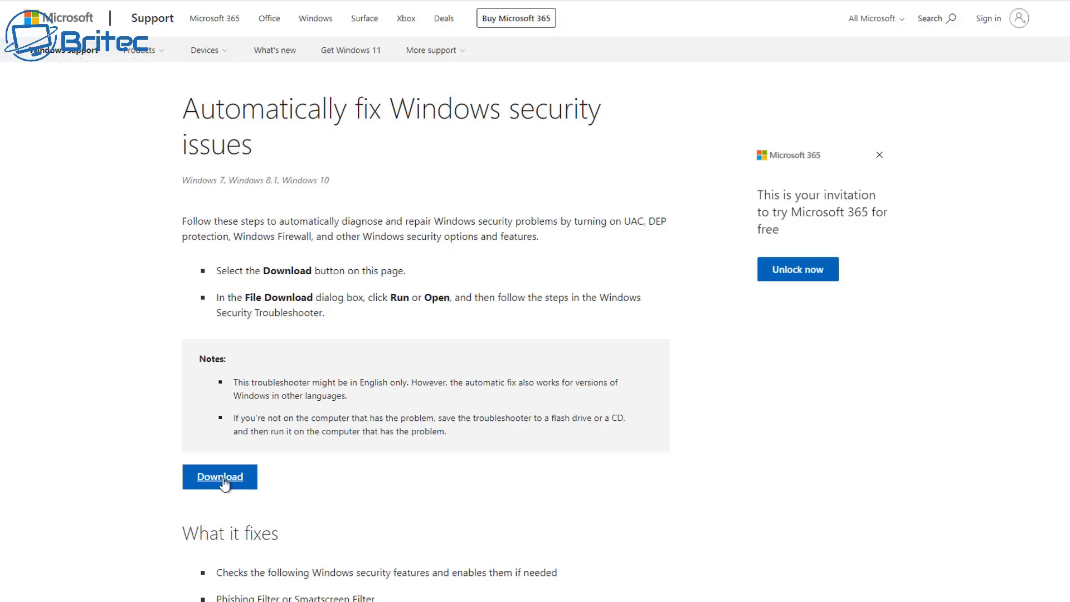
# Step: Download and run the WinSecurity .diagcab troubleshooter with Apply repairs automatically kept on
pyautogui.click(224, 482)
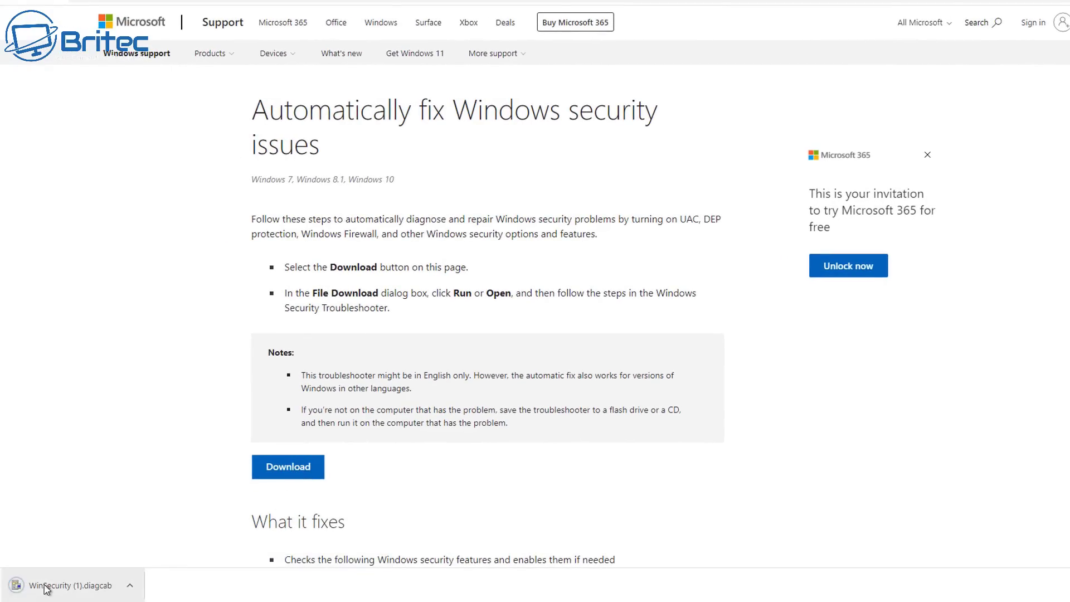
pyautogui.rightClick(29, 589)
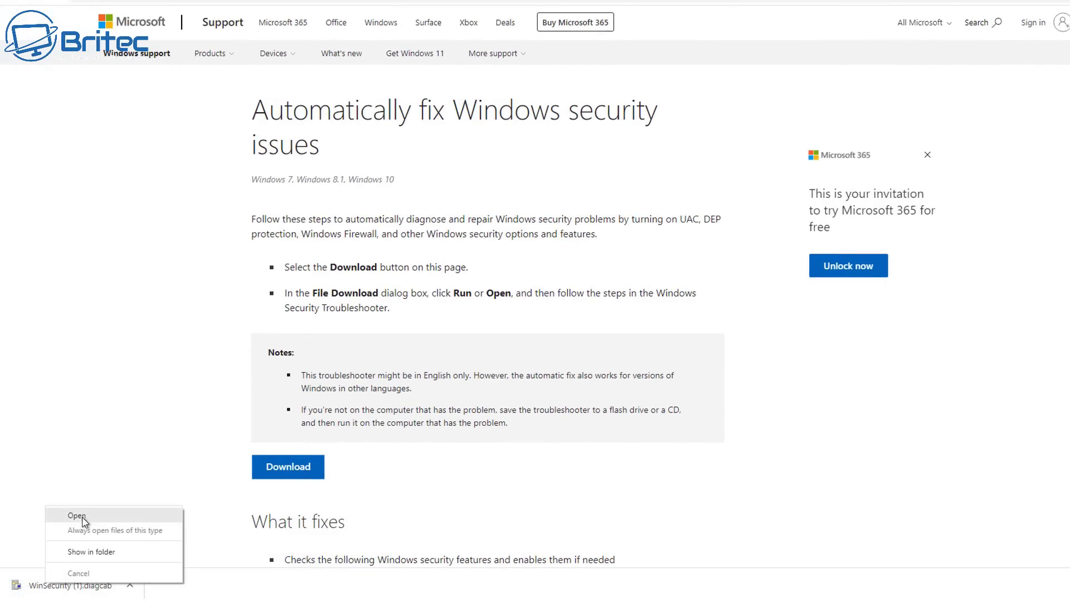
pyautogui.click(84, 518)
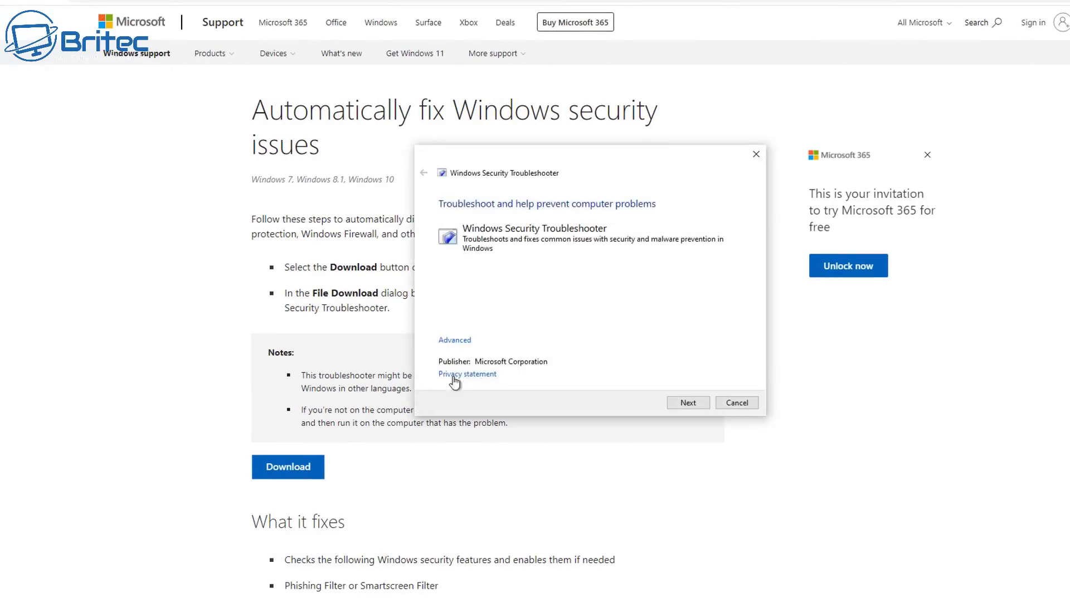
pyautogui.click(455, 340)
pyautogui.click(688, 403)
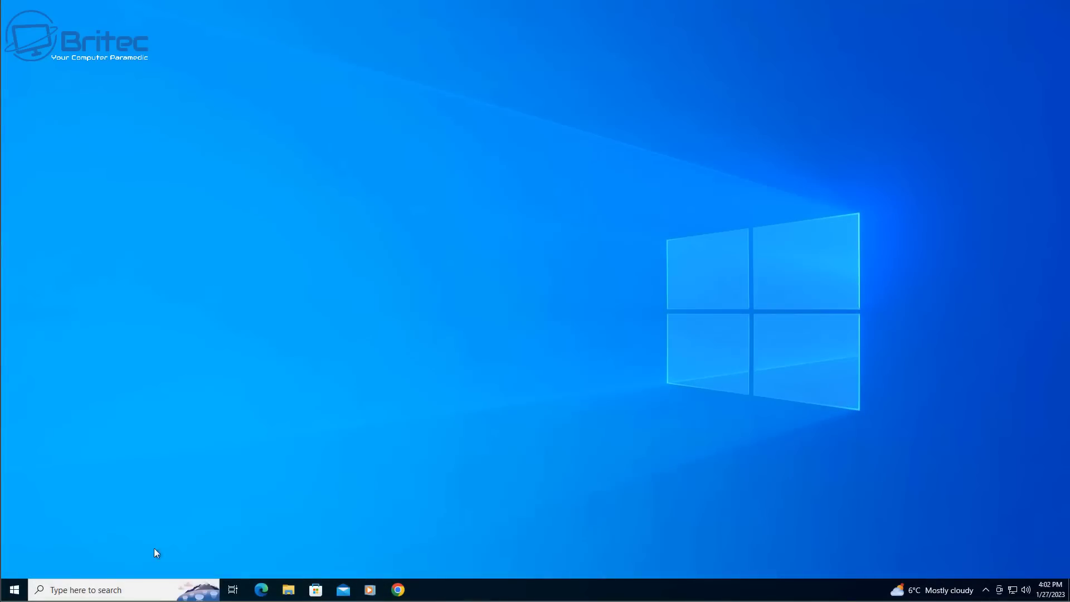
# Step: Search for 'security' and bring up the Windows Security app result's options
pyautogui.click(98, 589)
pyautogui.write('securi')
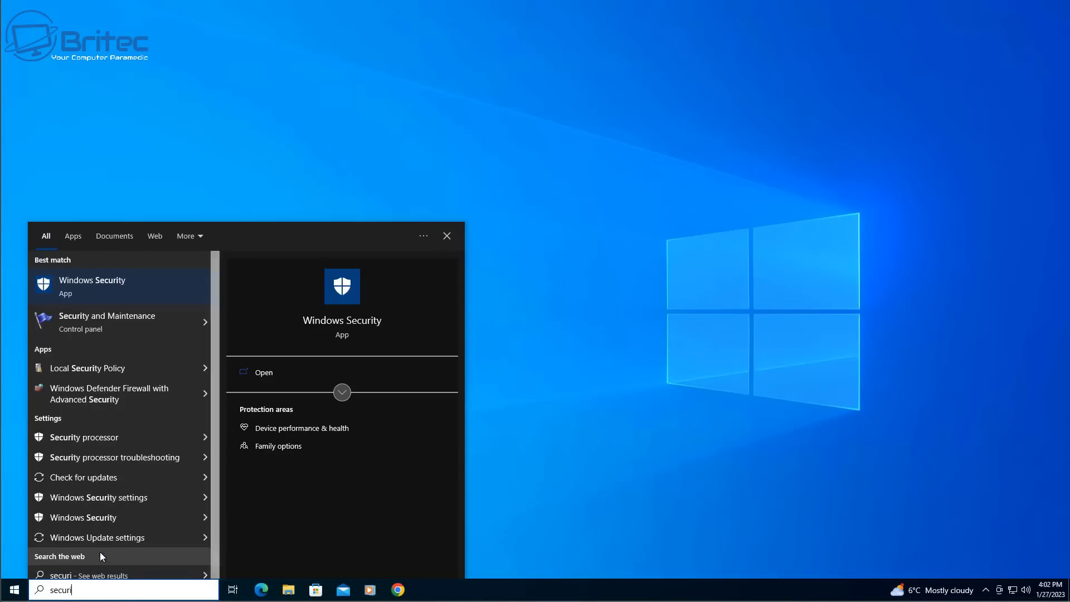
pyautogui.write('ty')
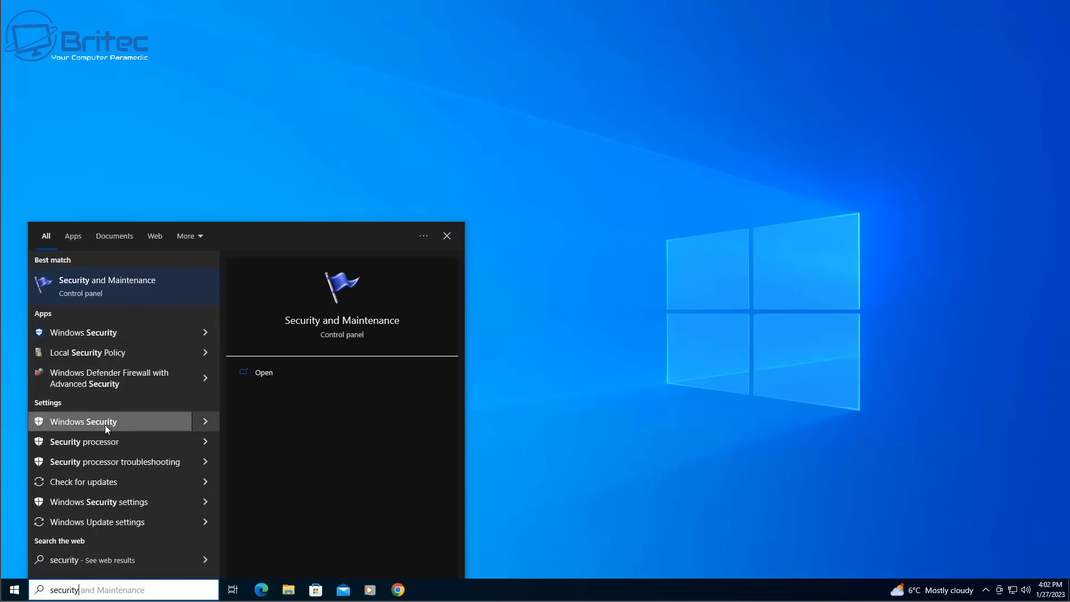
pyautogui.rightClick(99, 333)
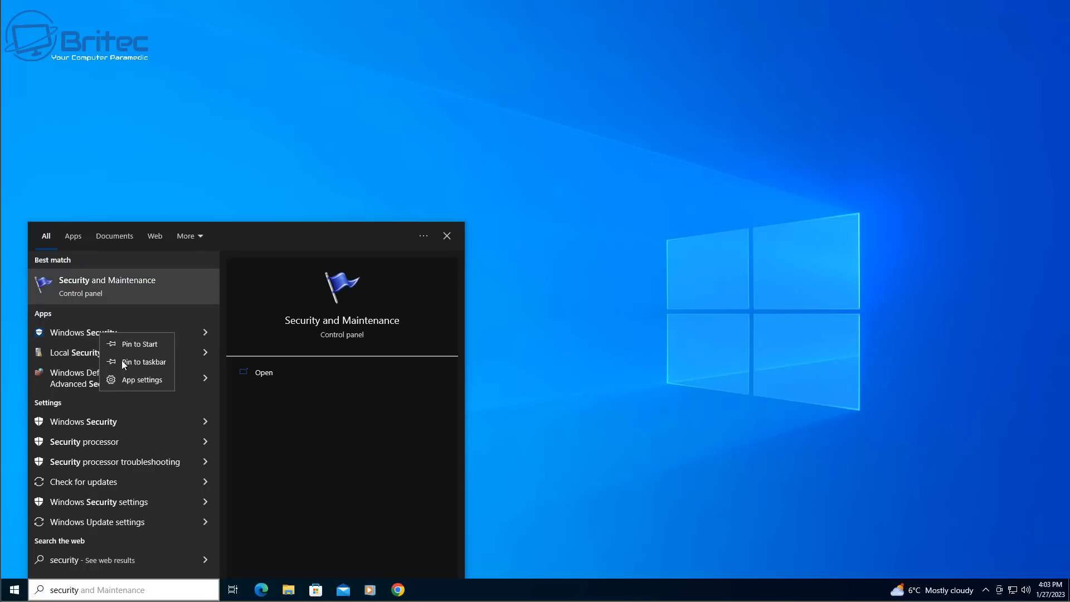
# Step: Reset the Windows Security app from its Advanced options, confirming the data deletion
pyautogui.click(133, 383)
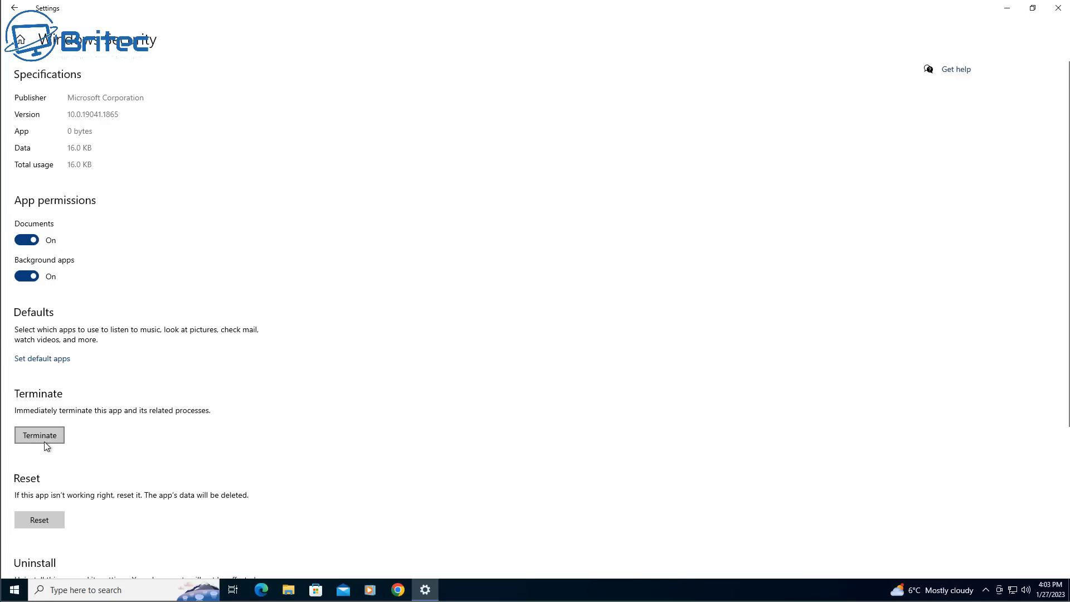
pyautogui.scroll(-4, 45, 441)
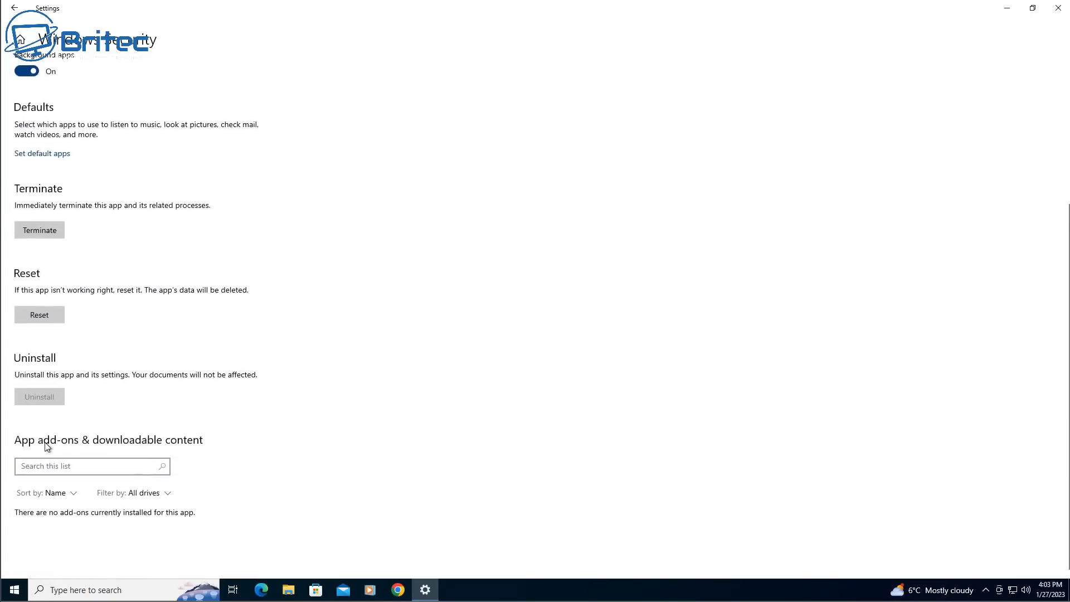
pyautogui.click(43, 317)
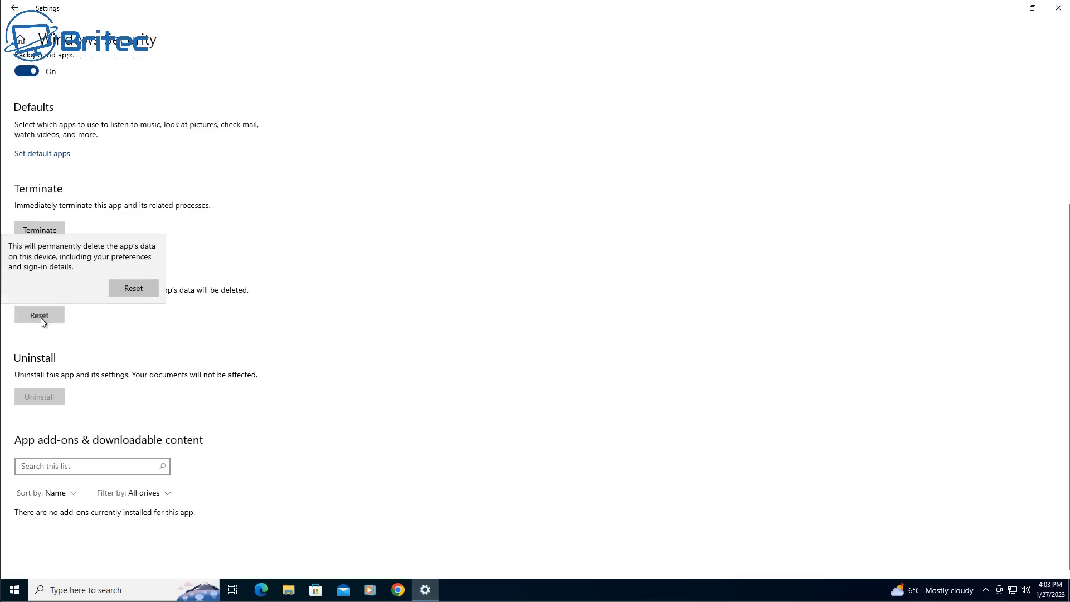
pyautogui.click(132, 290)
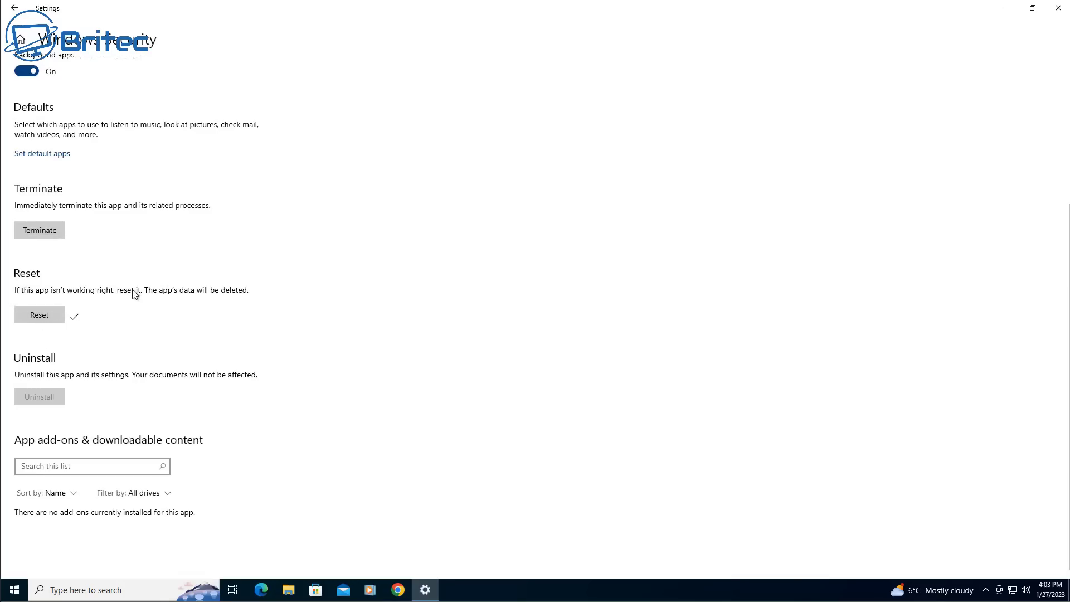
pyautogui.click(53, 316)
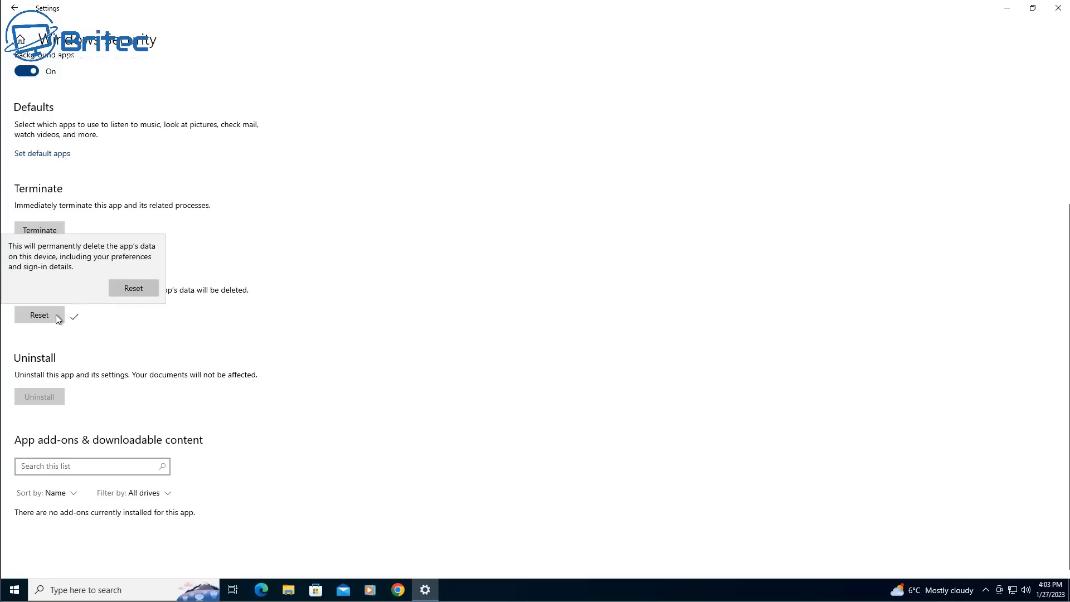
pyautogui.click(133, 288)
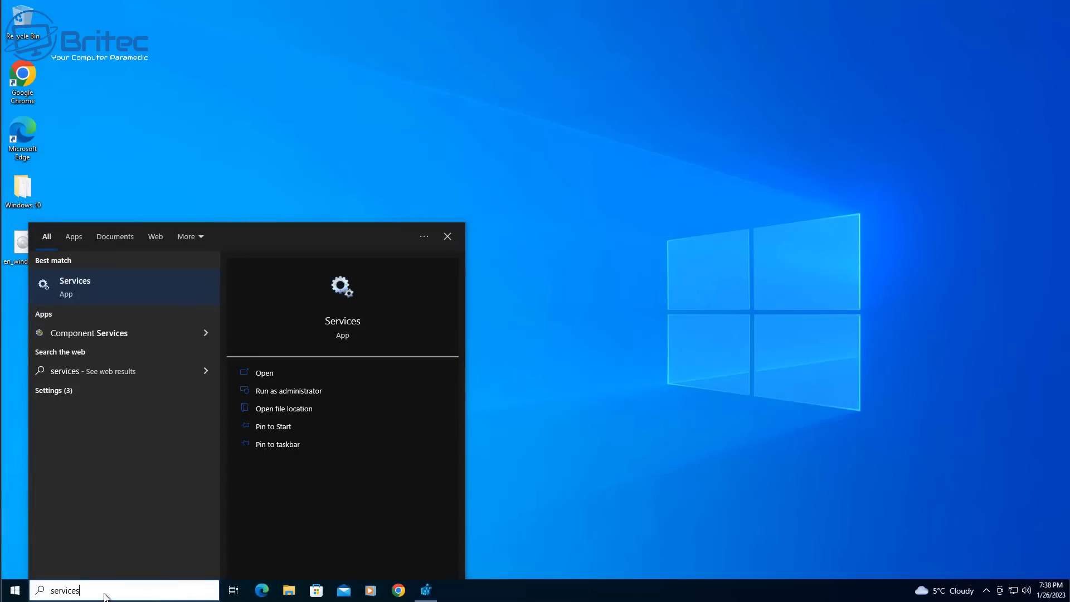
# Step: In Services, confirm Security Center is Running with Automatic (Delayed Start) startup, changing nothing
pyautogui.click(128, 286)
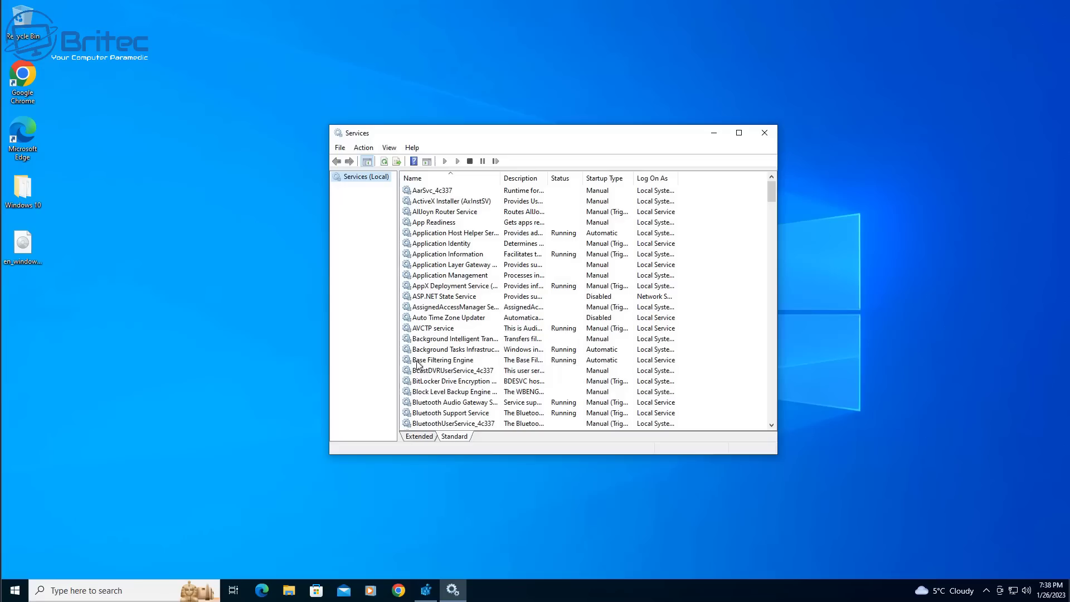
pyautogui.moveTo(328, 457); pyautogui.dragTo(241, 560)
pyautogui.moveTo(436, 137); pyautogui.dragTo(461, 60)
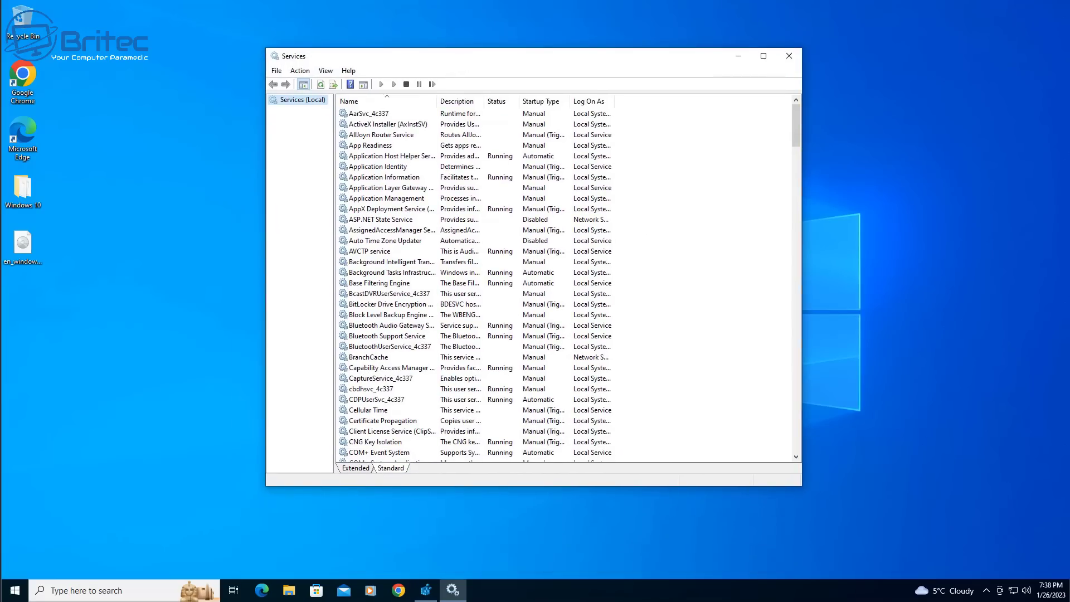
pyautogui.scroll(-7, 592, 287)
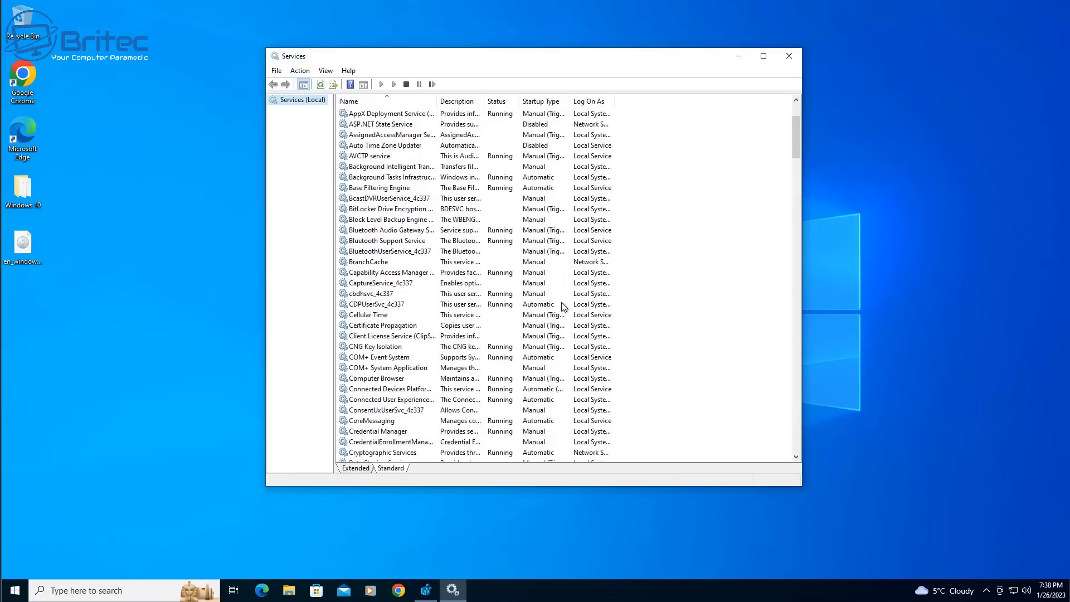
pyautogui.scroll(-20, 451, 338)
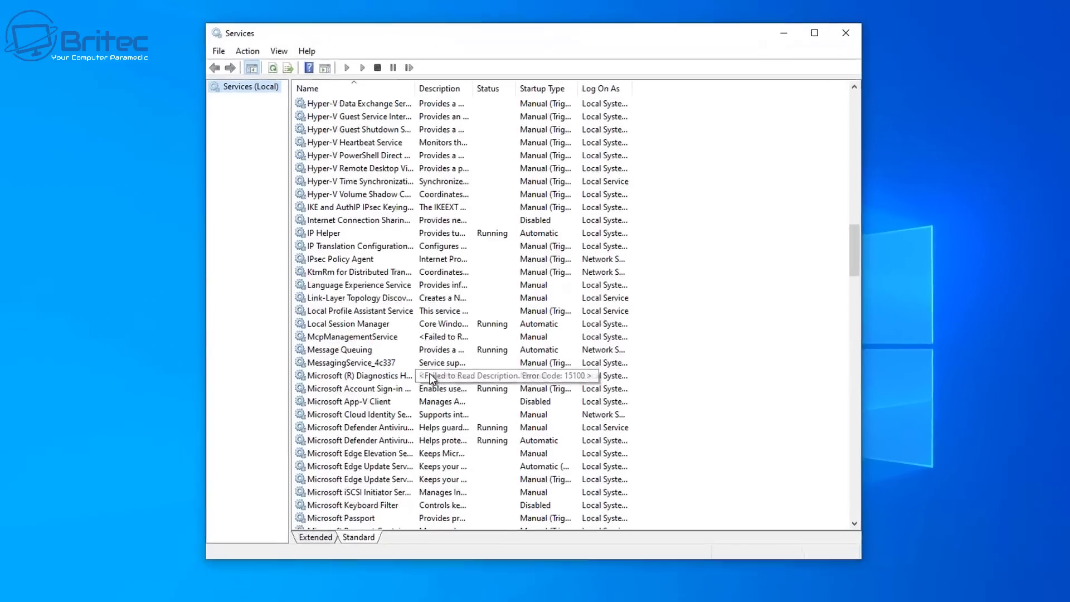
pyautogui.scroll(-20, 430, 379)
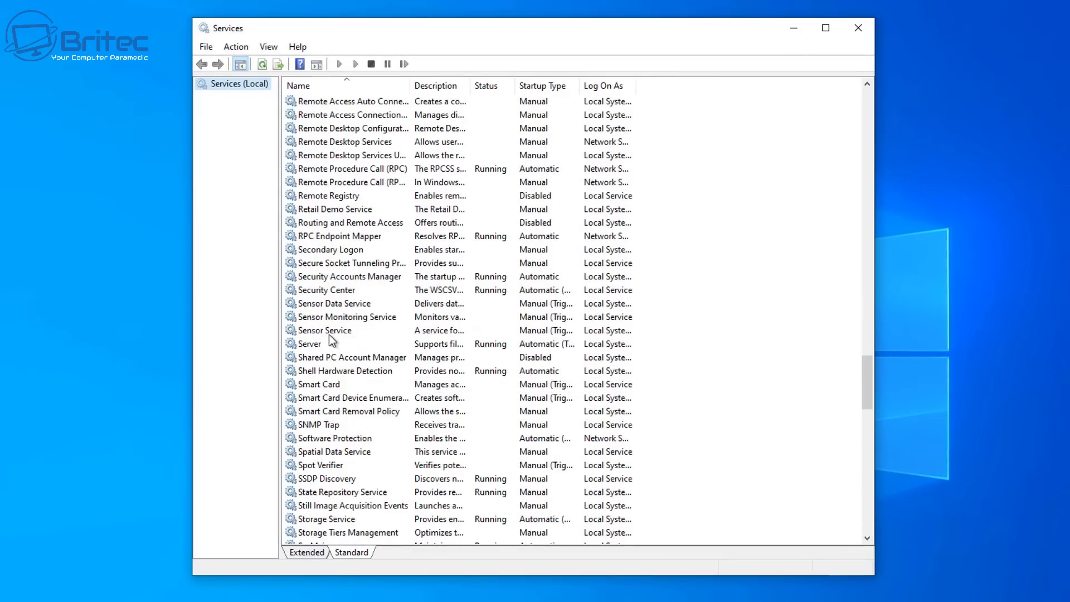
pyautogui.doubleClick(326, 291)
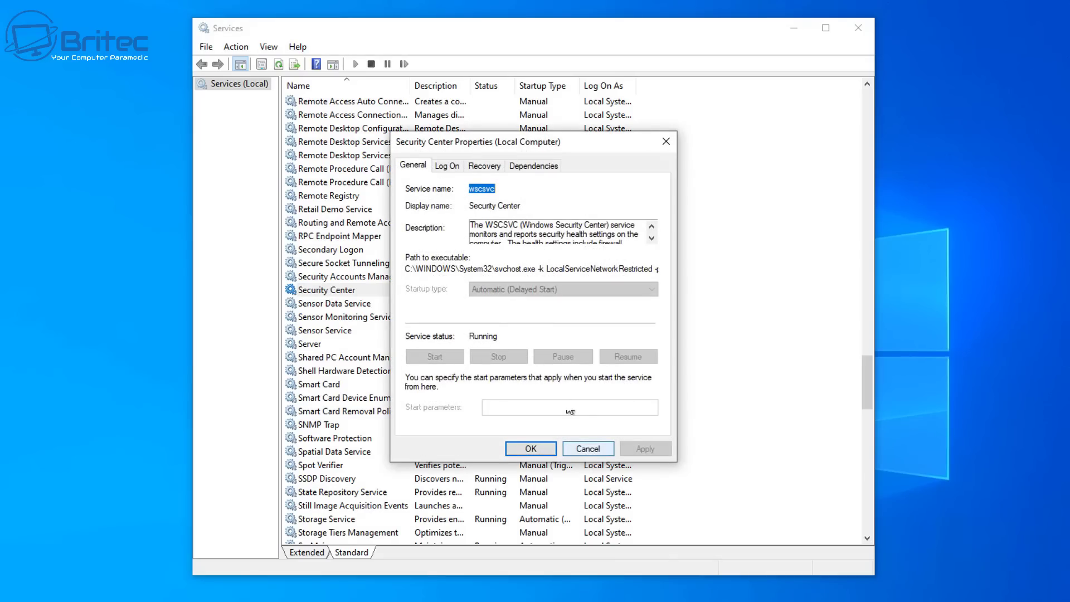
pyautogui.click(588, 449)
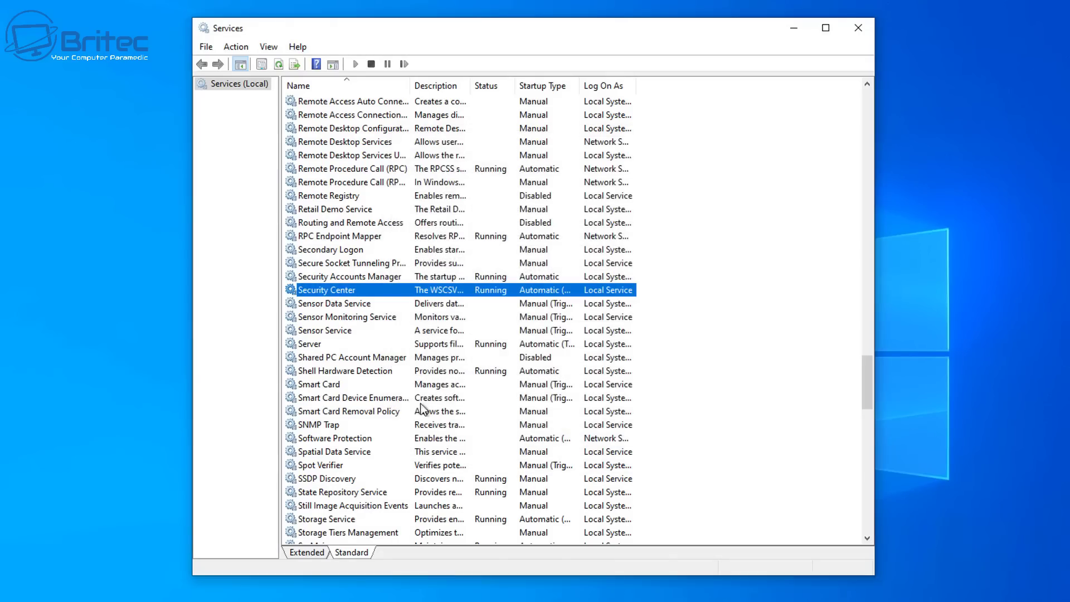
pyautogui.scroll(-4, 395, 378)
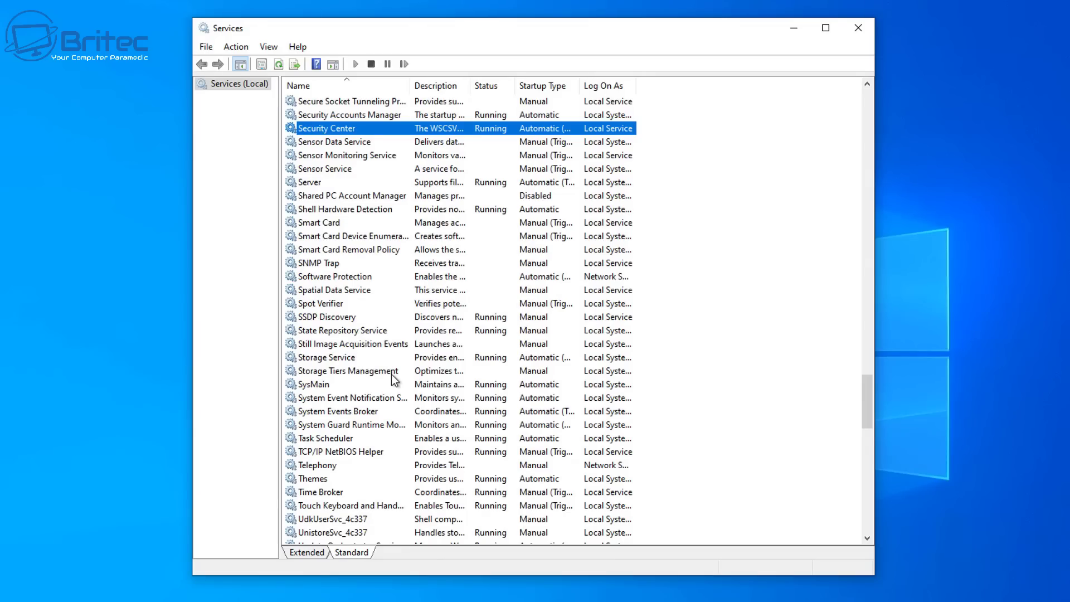
pyautogui.scroll(-4, 394, 377)
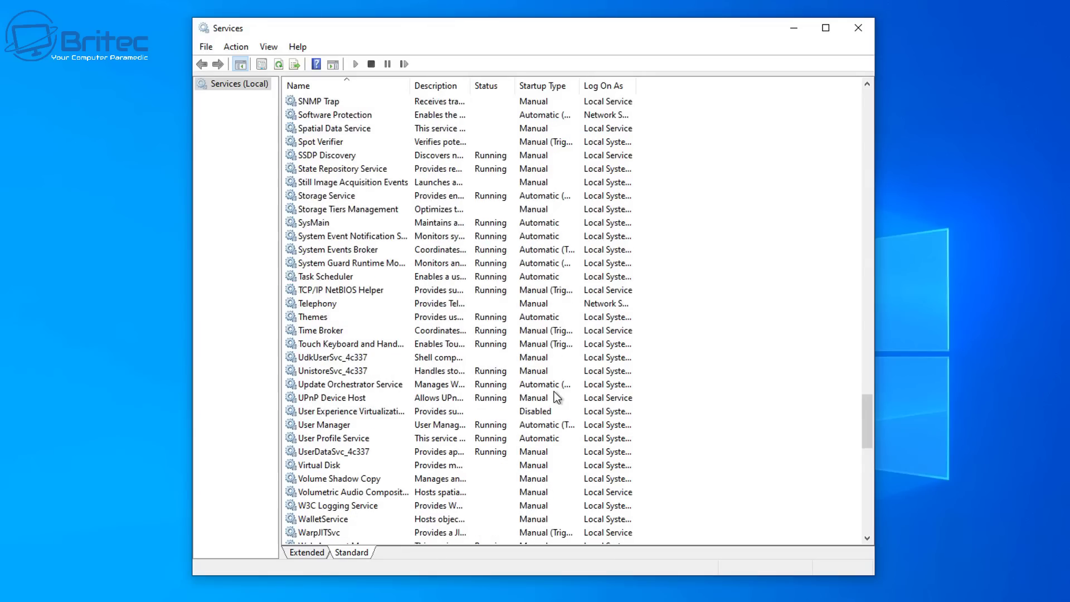
pyautogui.scroll(-4, 558, 397)
# Step: Close Services and launch Command Prompt as administrator from a 'cmd' search
pyautogui.click(858, 28)
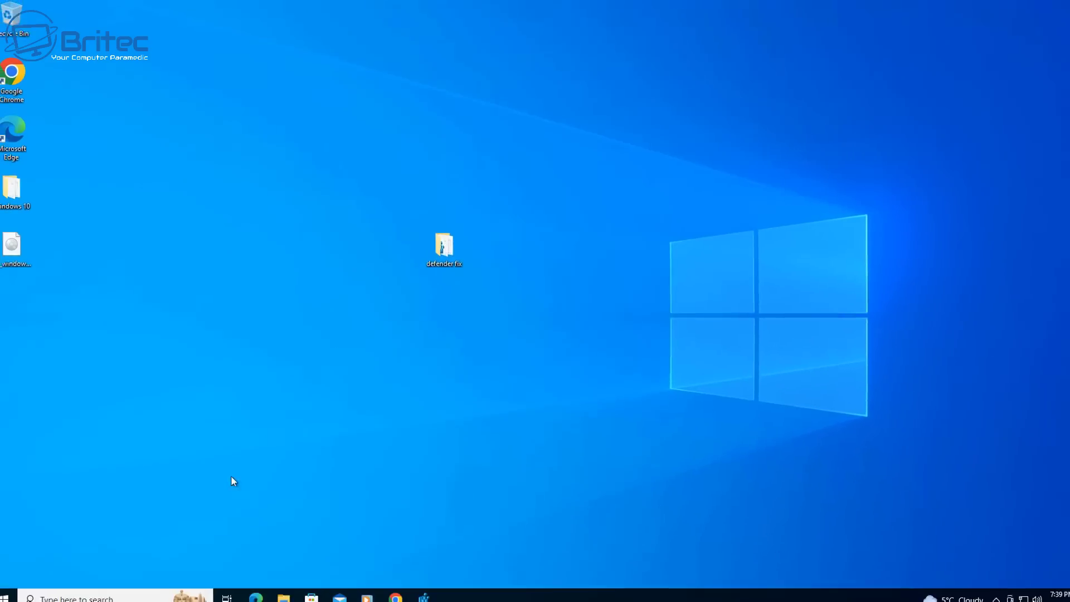
pyautogui.click(114, 589)
pyautogui.write('cmd')
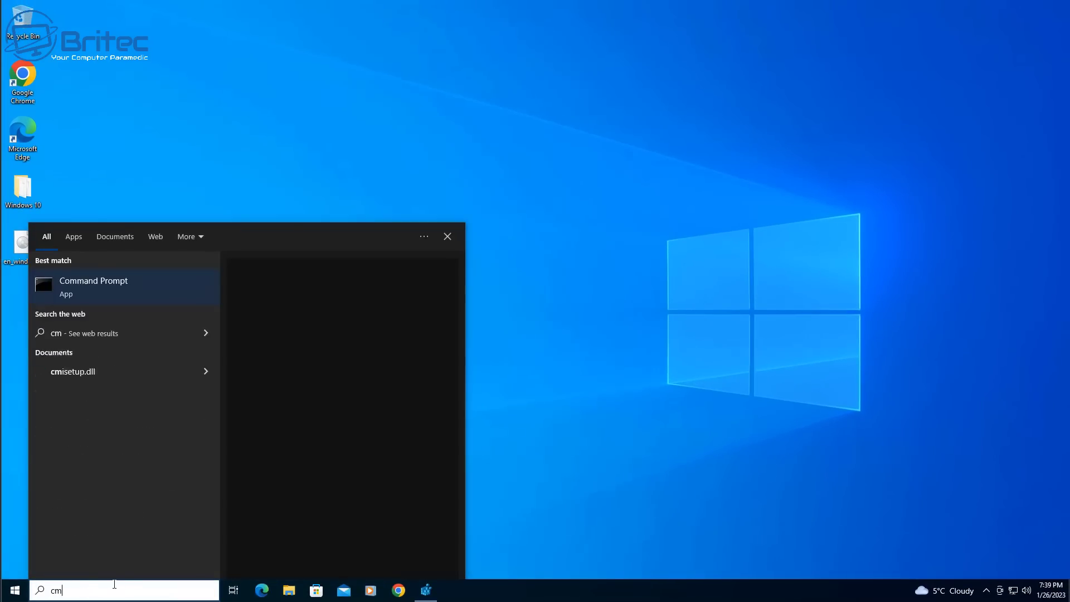
pyautogui.click(295, 393)
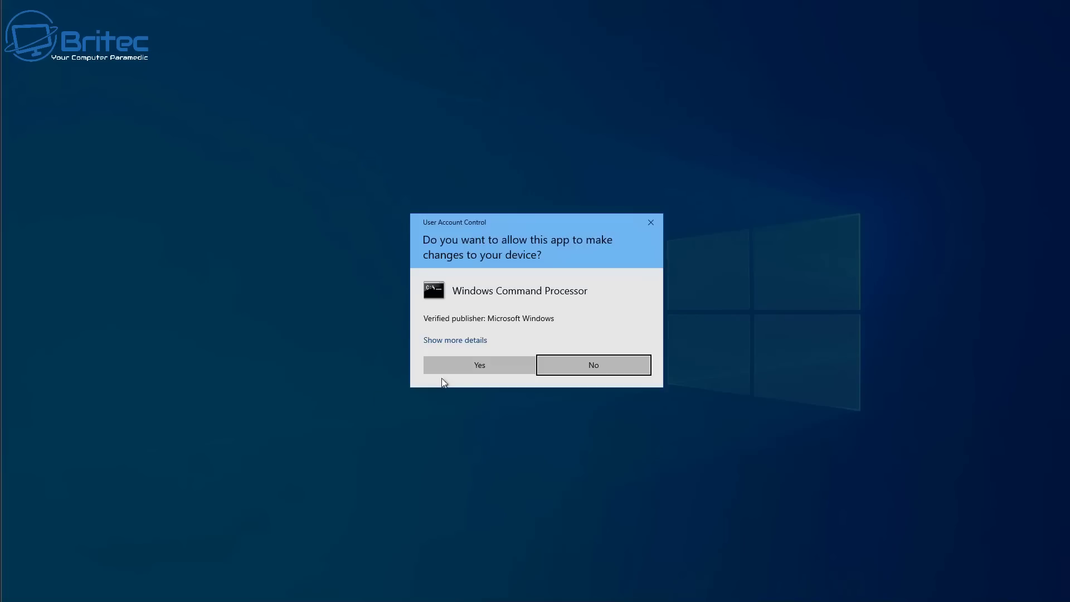
pyautogui.click(455, 367)
pyautogui.moveTo(324, 24); pyautogui.dragTo(528, 108)
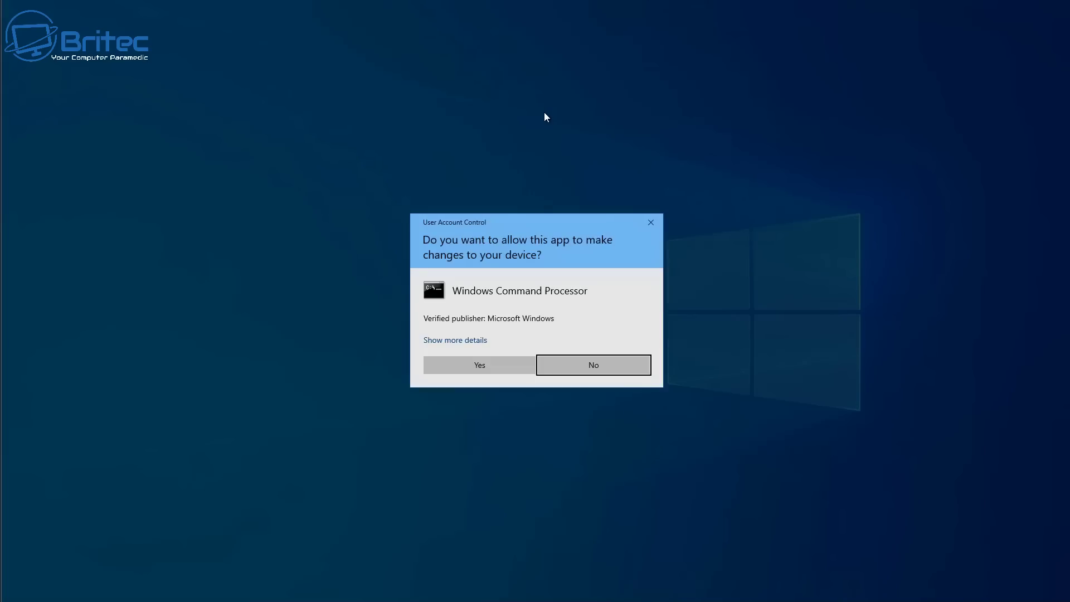
pyautogui.click(527, 365)
# Step: Run sfc /scannow to find and repair corrupt system files
pyautogui.click(283, 229)
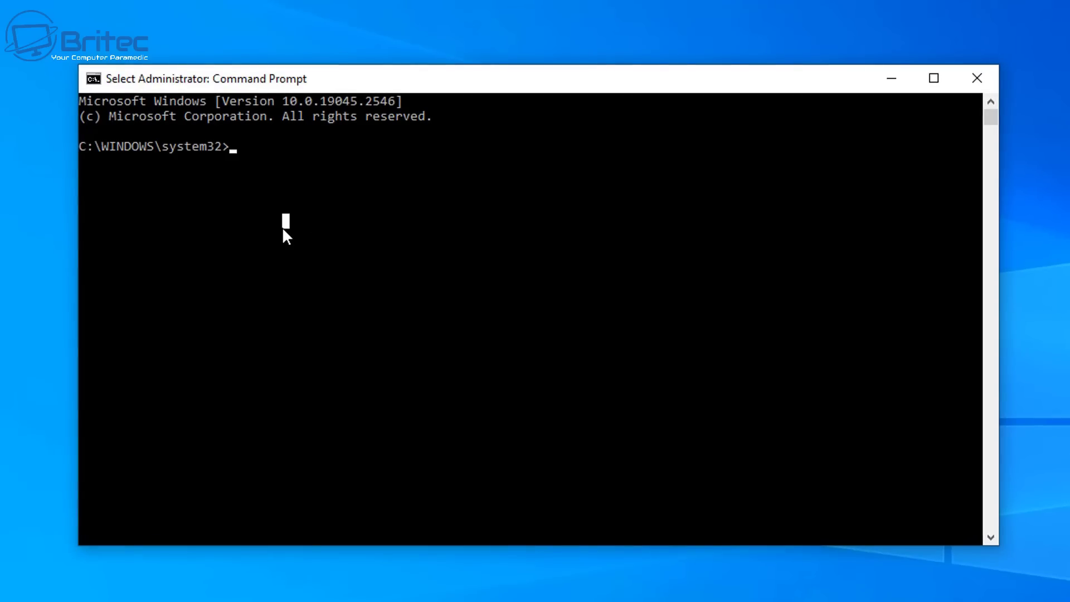
pyautogui.write('sfc /sca')
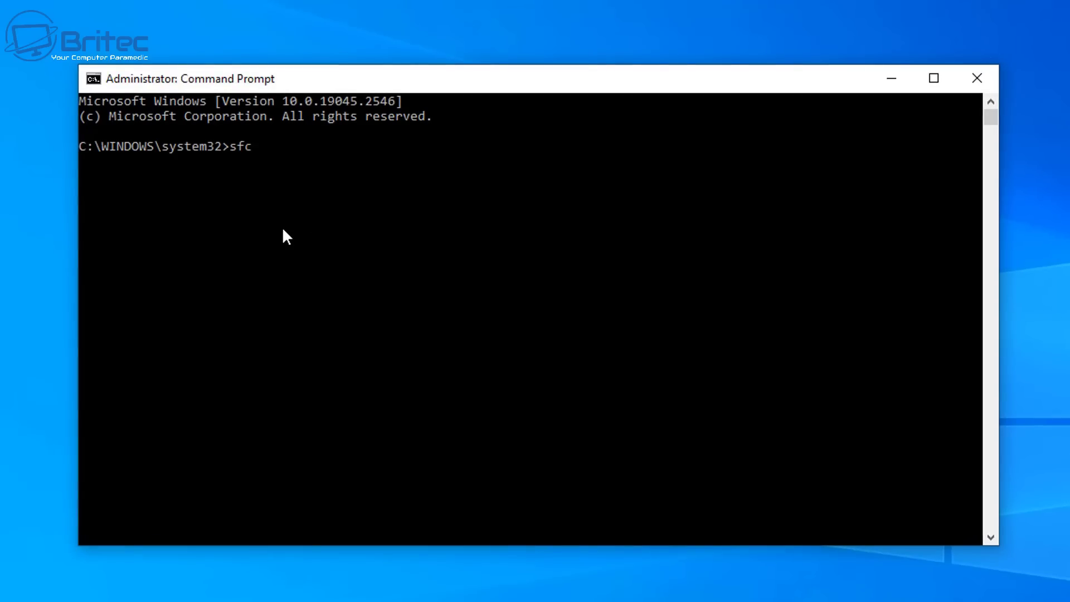
pyautogui.write('nnow')
pyautogui.press('Return')
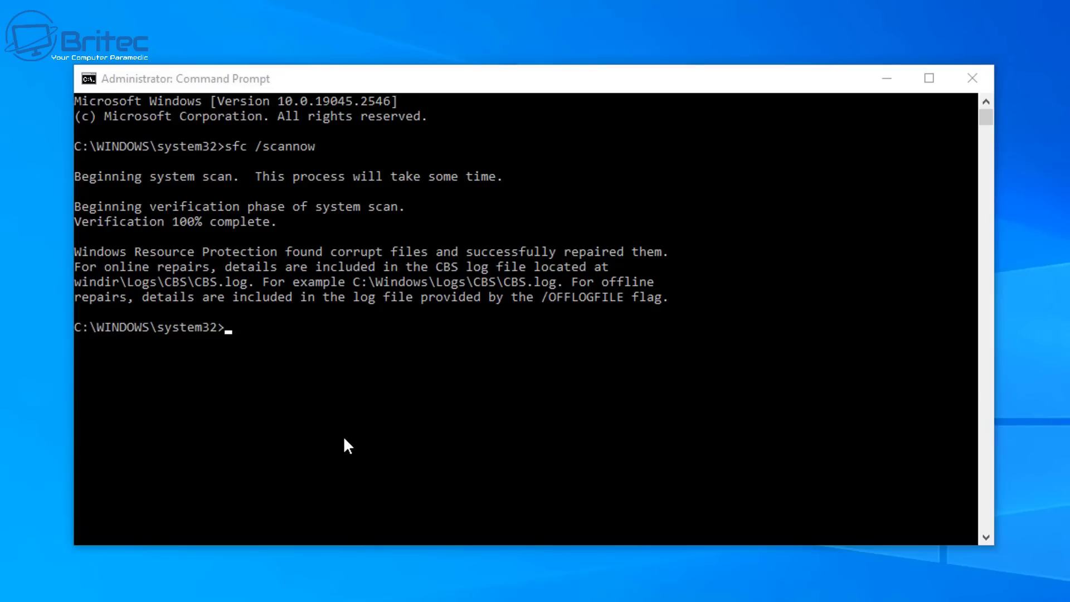
pyautogui.click(344, 458)
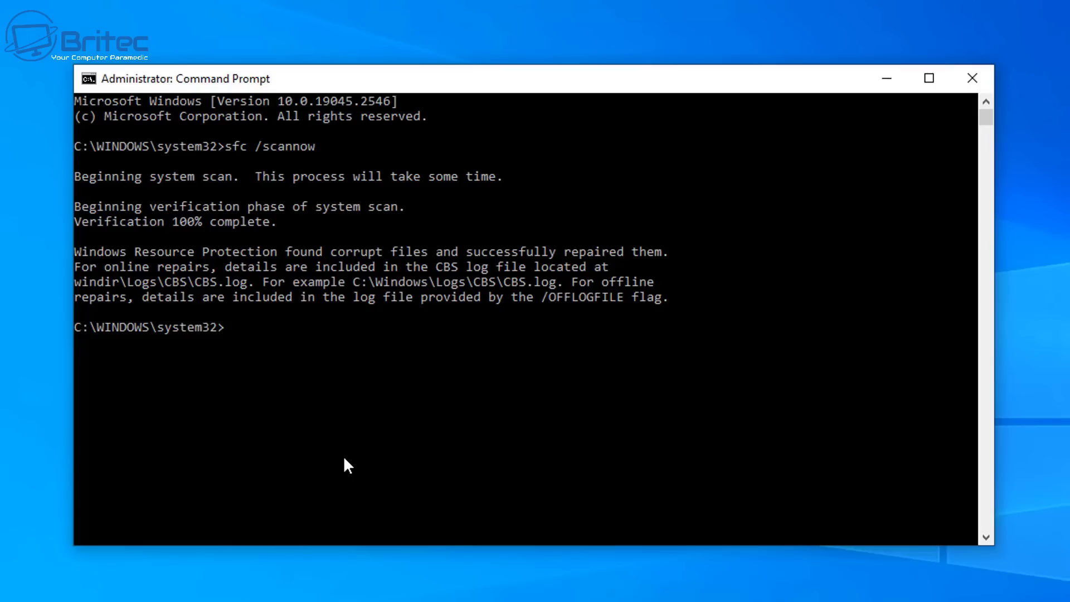
# Step: Run dism /online /cleanup-image /restorehealth to repair the Windows image
pyautogui.write('dism /online /')
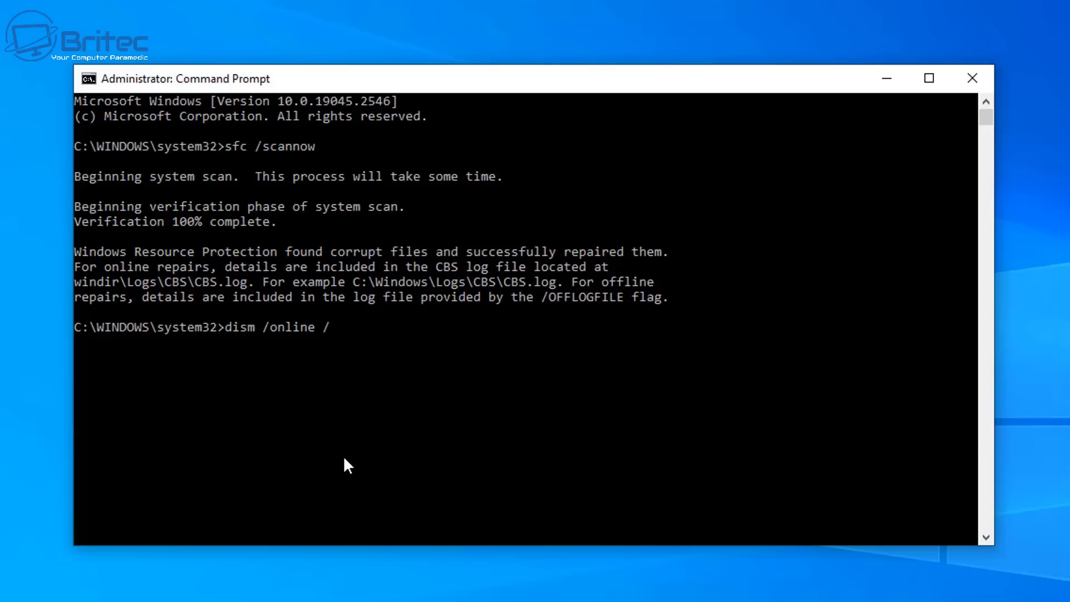
pyautogui.write('cleanup-image')
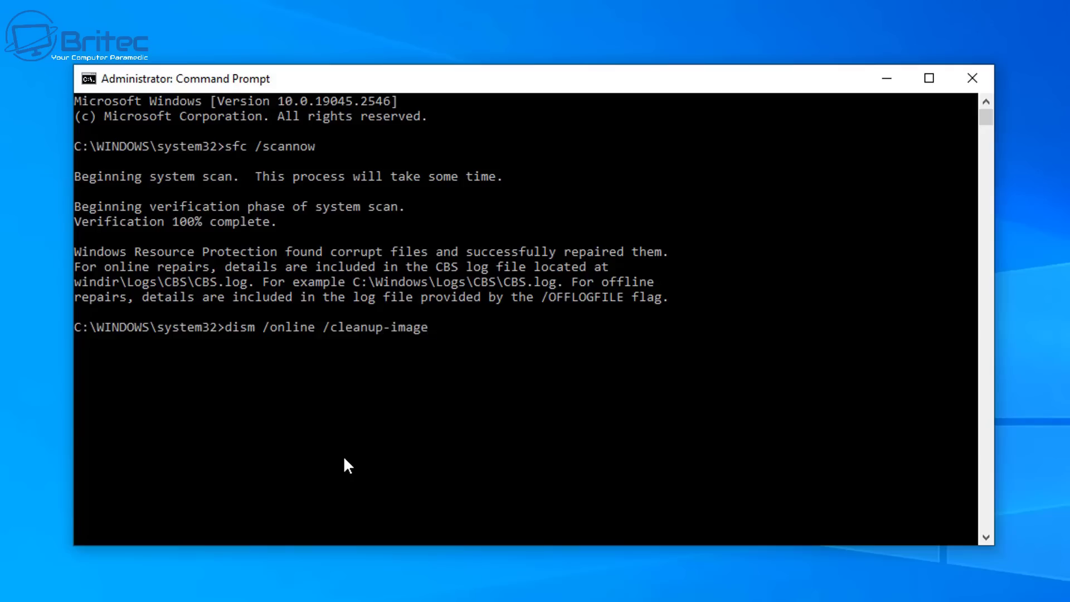
pyautogui.write(' /restorehealth')
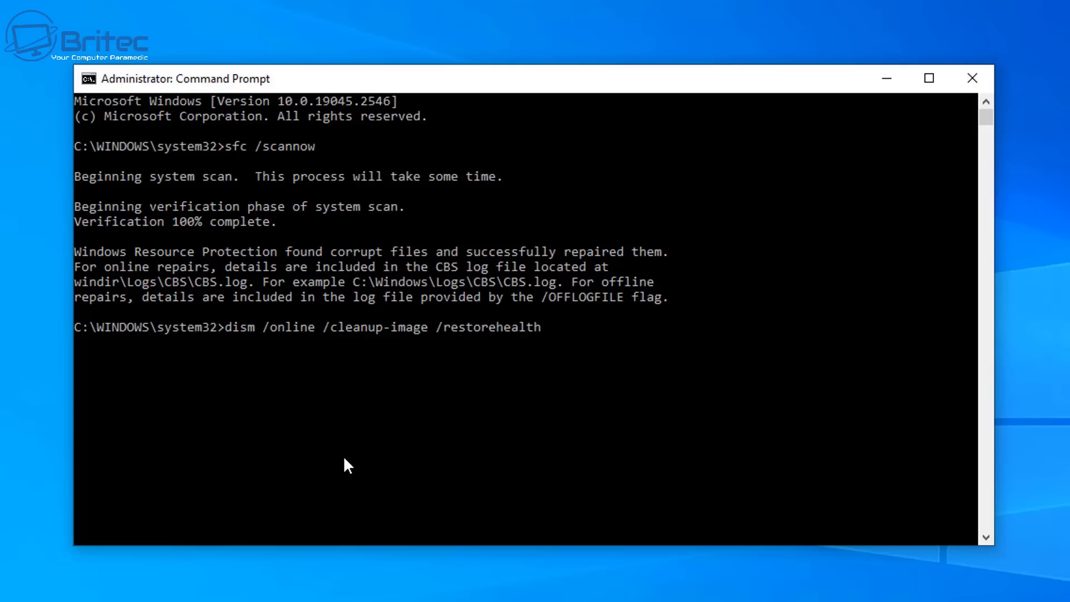
pyautogui.press('Return')
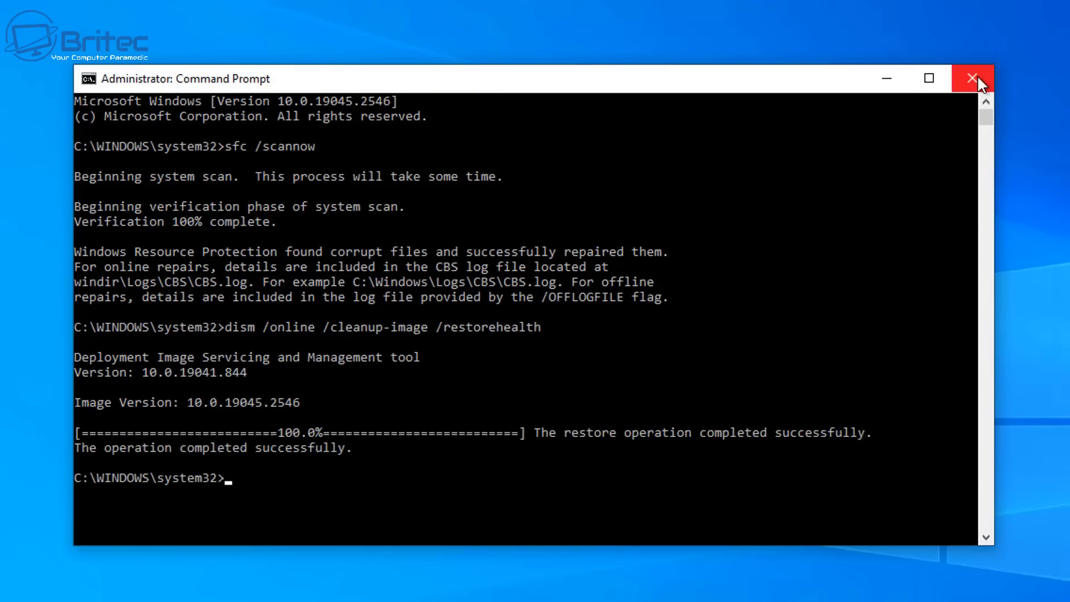
# Step: Close Command Prompt and restart the computer from Start > Power
pyautogui.click(974, 79)
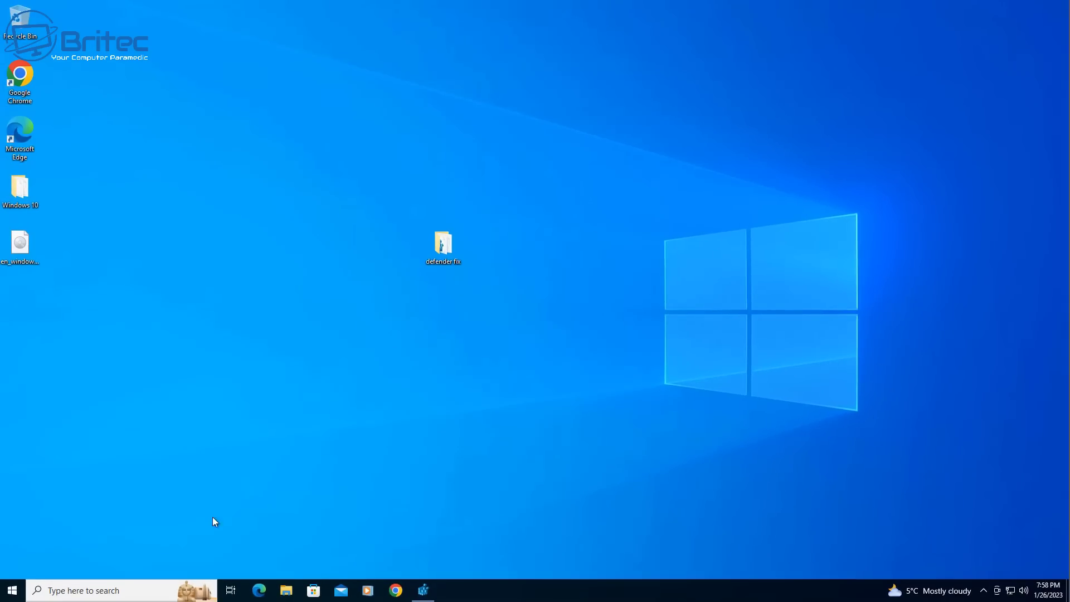
pyautogui.click(12, 590)
pyautogui.click(13, 567)
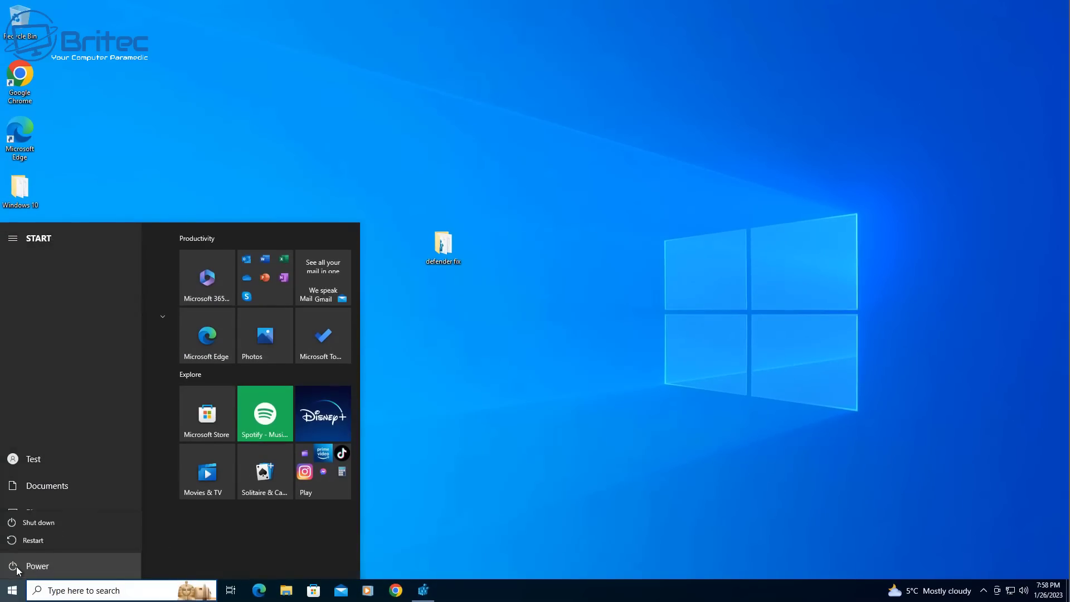
pyautogui.click(33, 539)
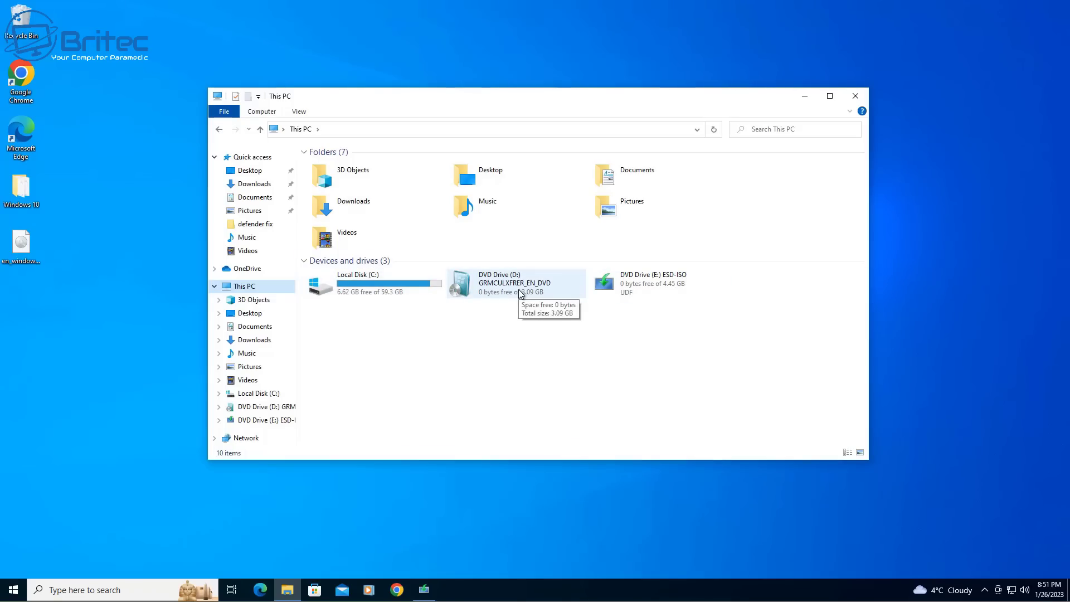
# Step: Run setup from DVD Drive (D:), accept the license, and install Windows 10 Pro keeping files and apps
pyautogui.doubleClick(520, 284)
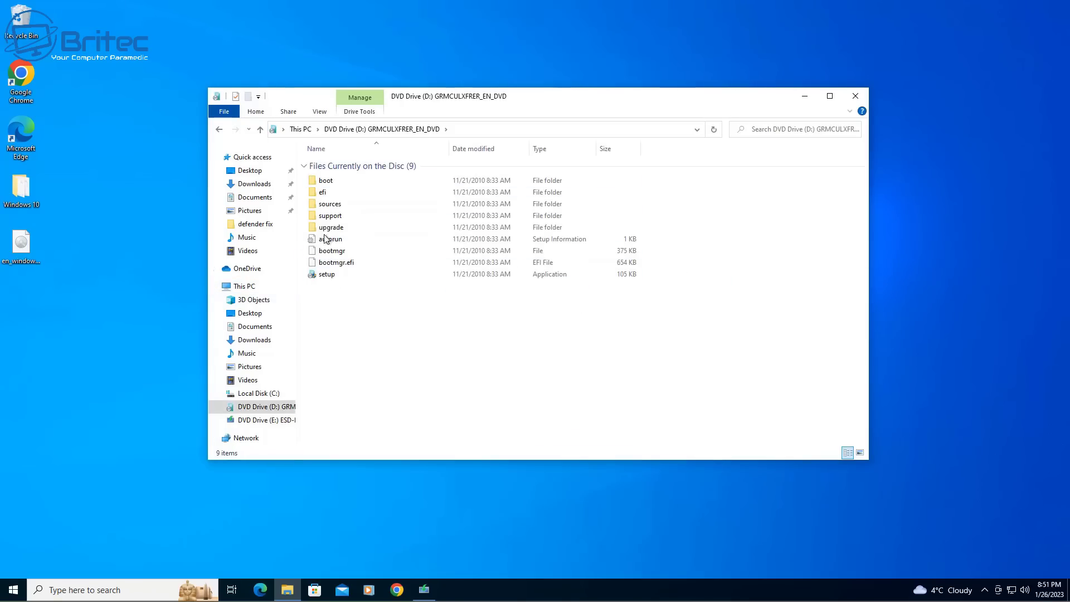
pyautogui.doubleClick(328, 273)
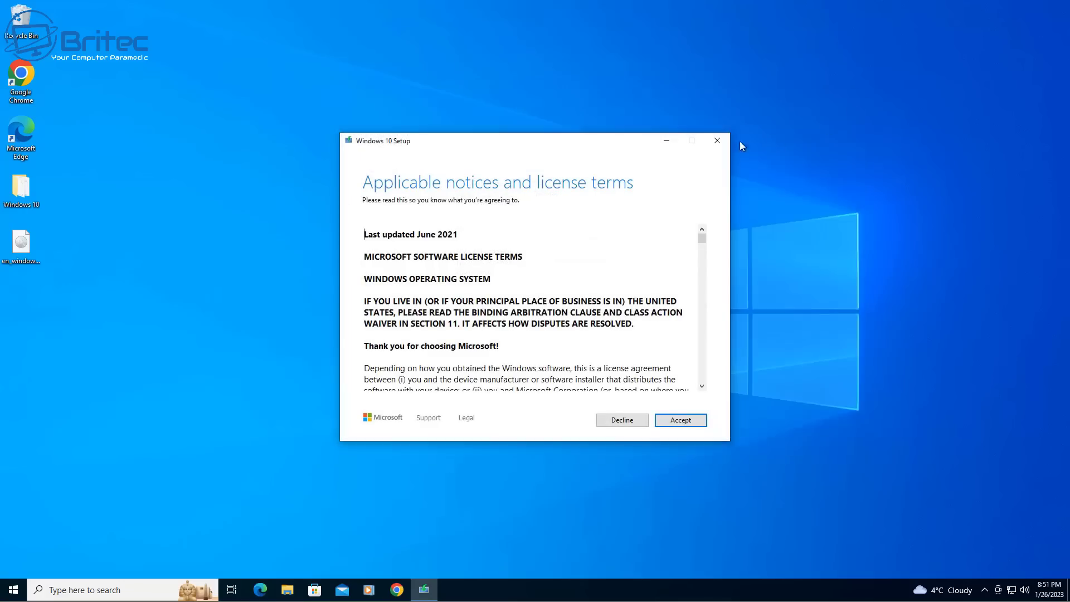
pyautogui.click(680, 424)
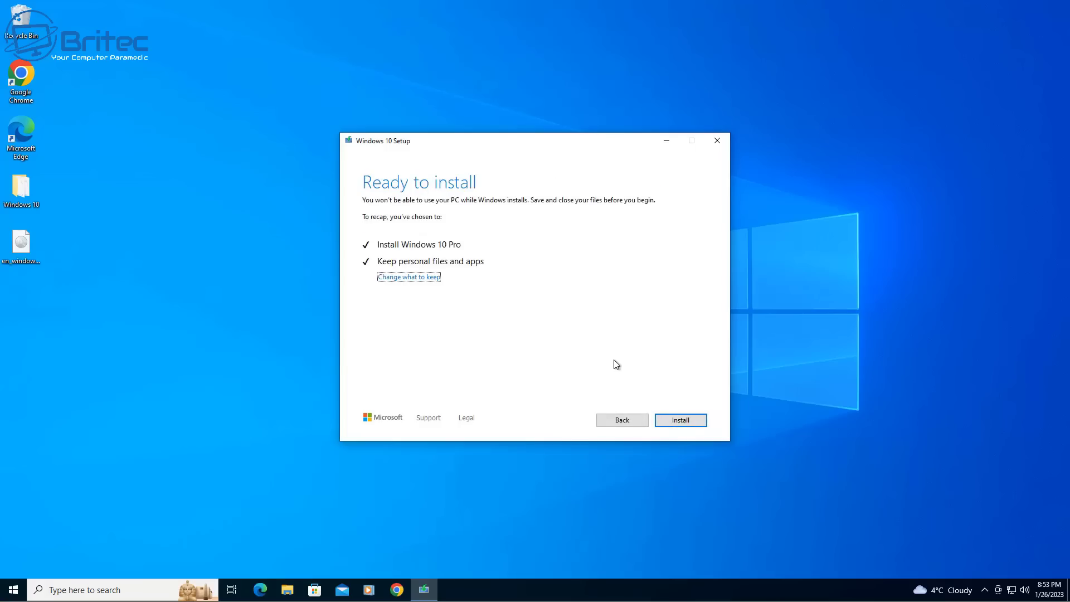
pyautogui.click(676, 425)
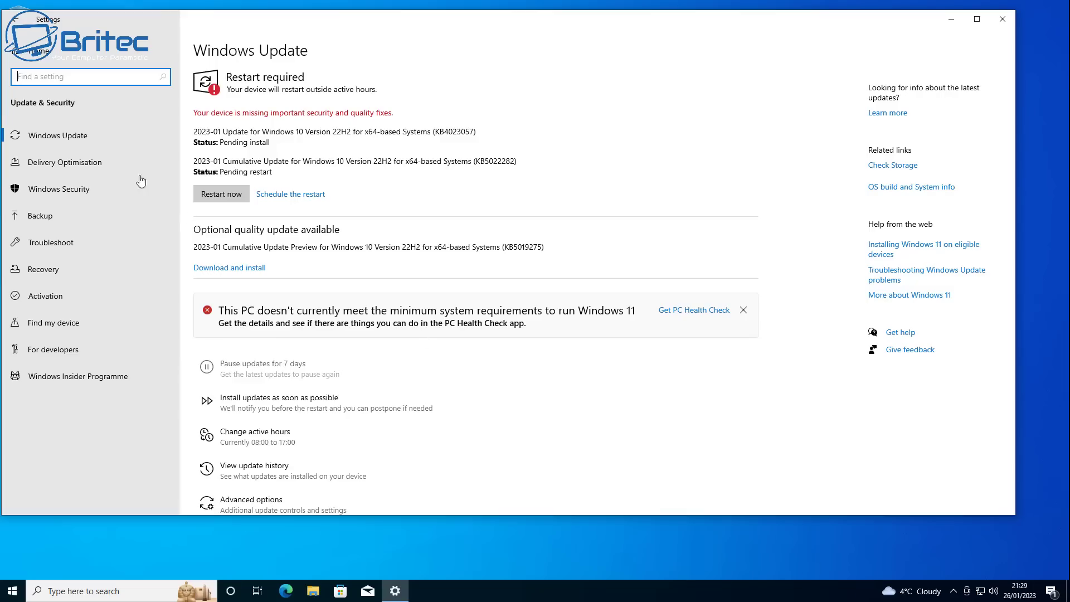
# Step: Open the Windows Security app from Settings and dismiss the Account protection sign-in suggestion
pyautogui.click(72, 187)
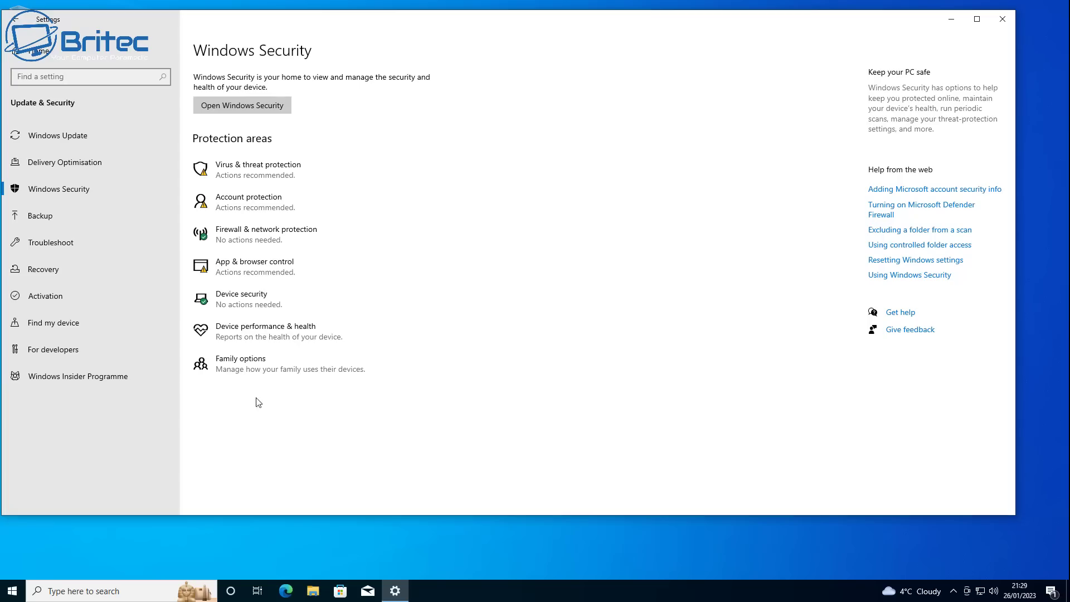
pyautogui.click(264, 107)
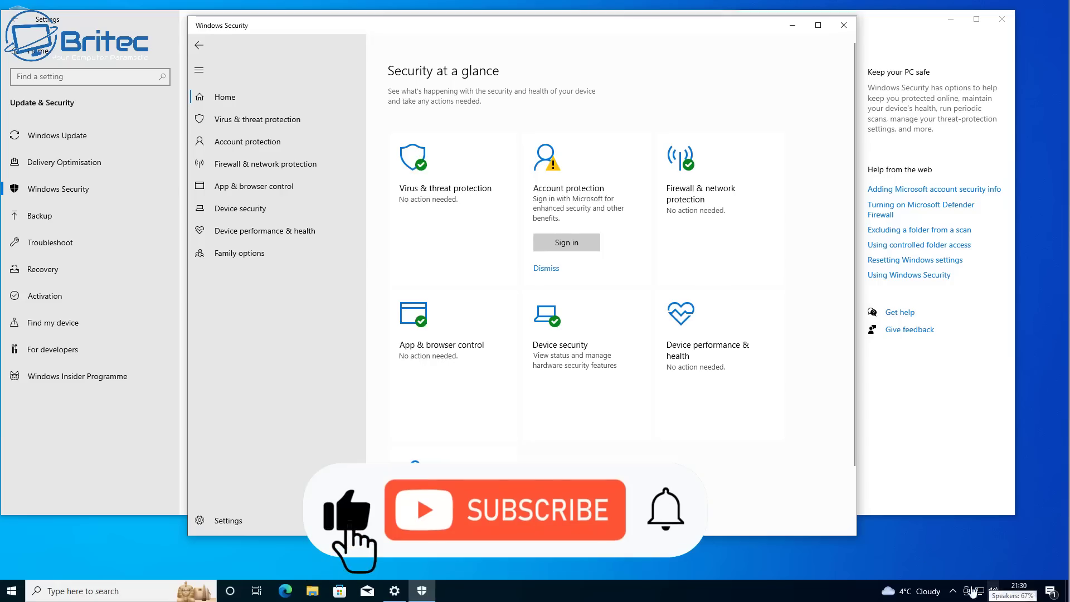
pyautogui.click(547, 268)
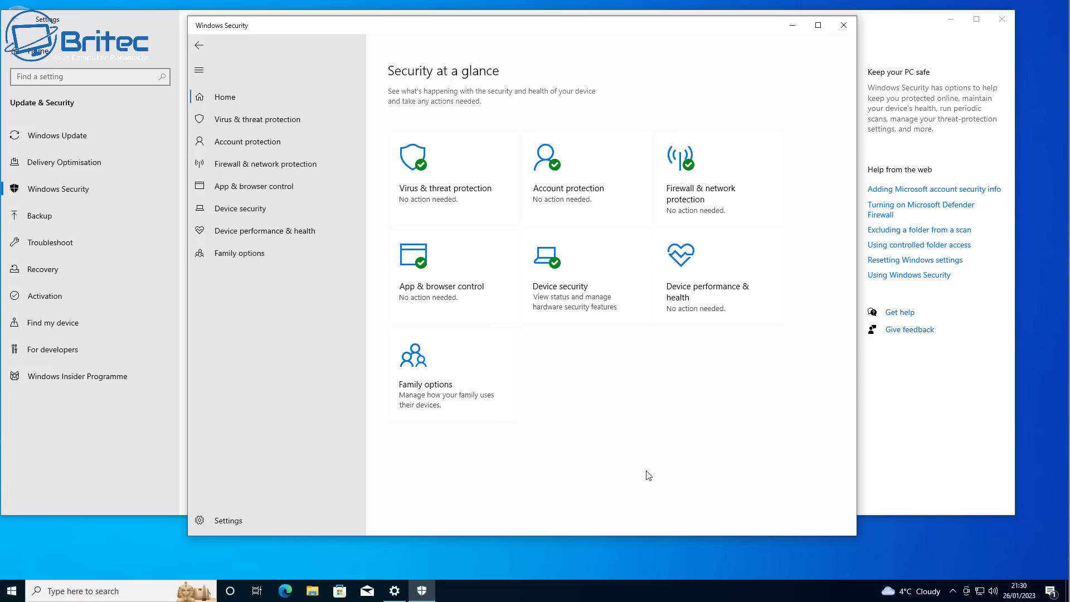
pyautogui.click(915, 591)
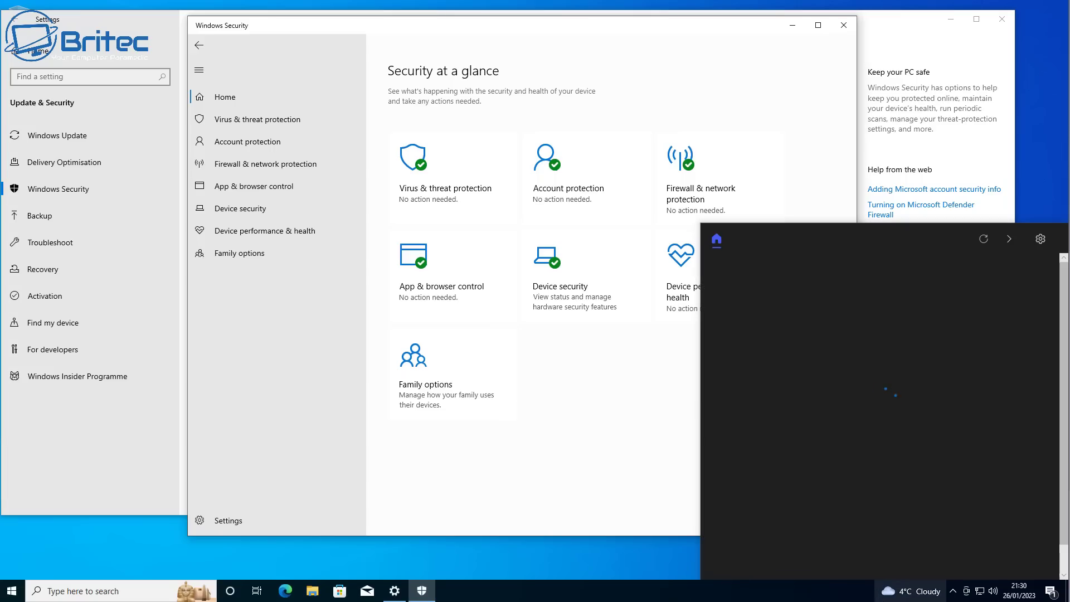